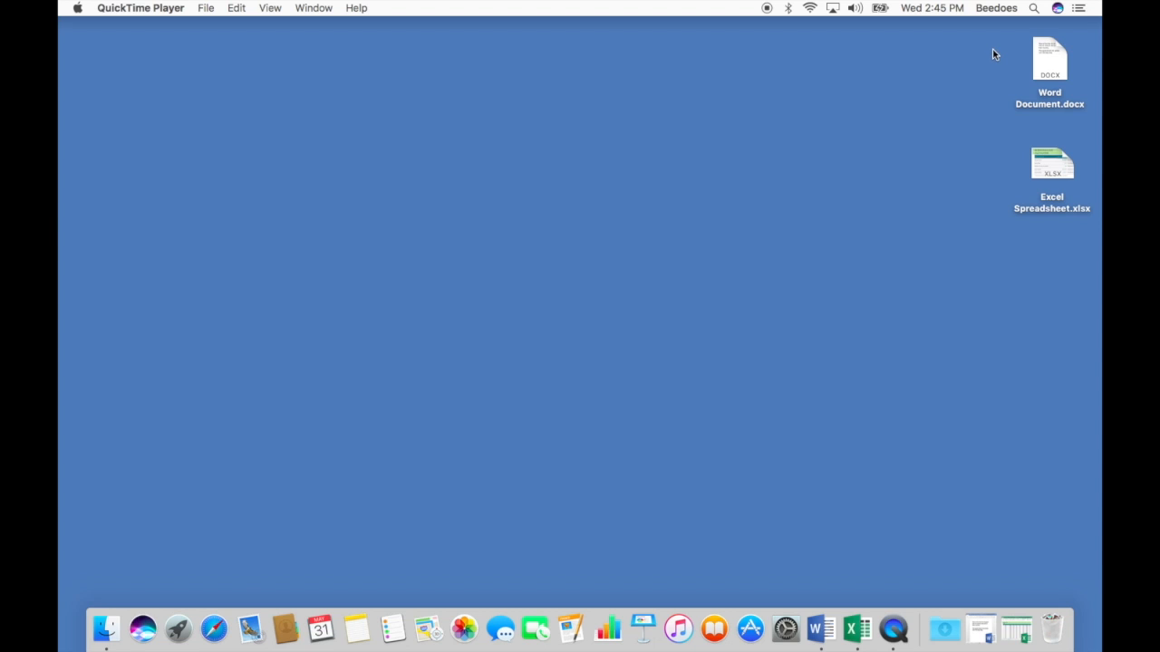
- Open Word Document.docx from the desktop in Word and bring up the File menu
mouse_move(1055, 55)
double_click(1053, 41)
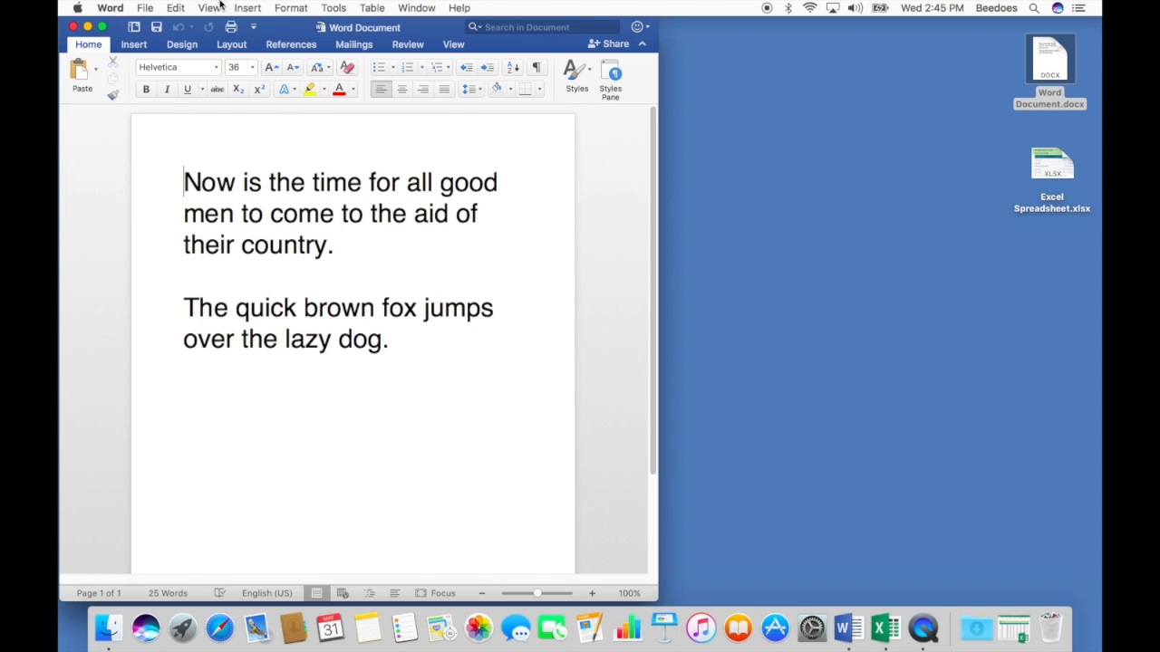
left_click(146, 8)
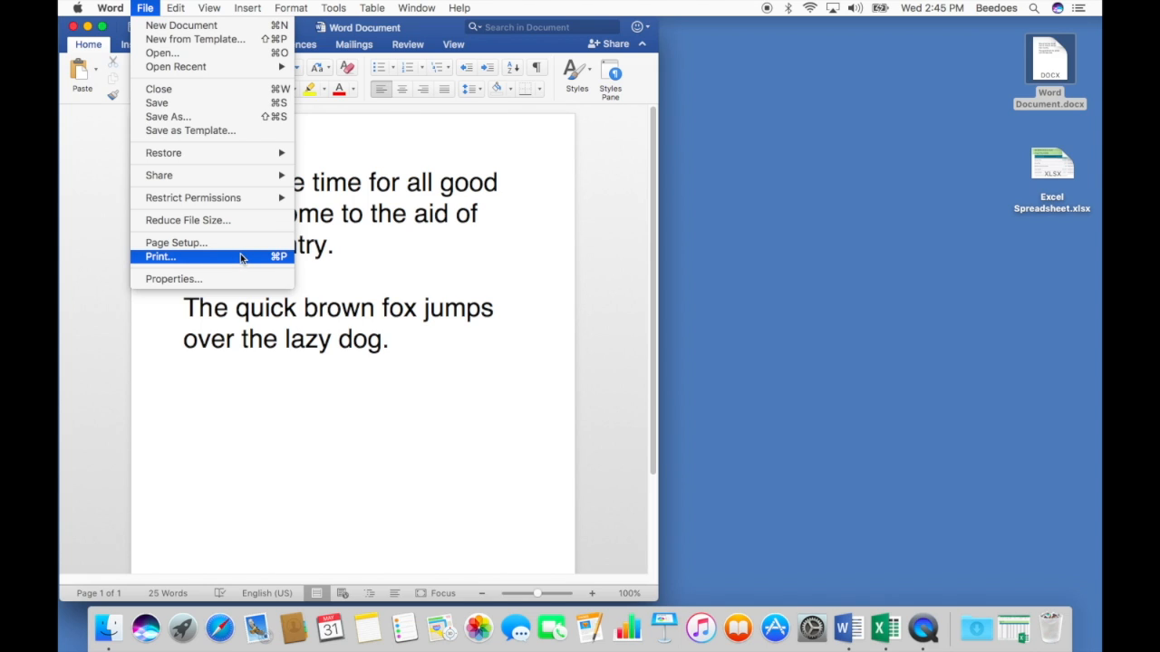
- Use Print's Save as PDF option to save the document as 'Word PDF' on the desktop
left_click(240, 257)
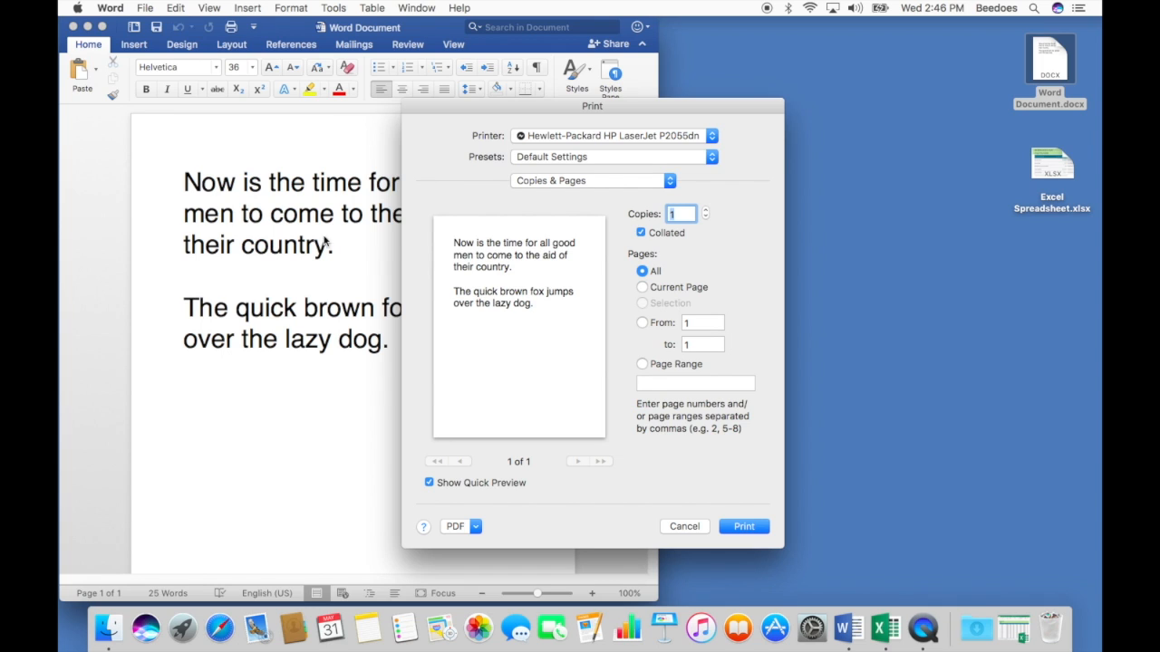
left_click(476, 526)
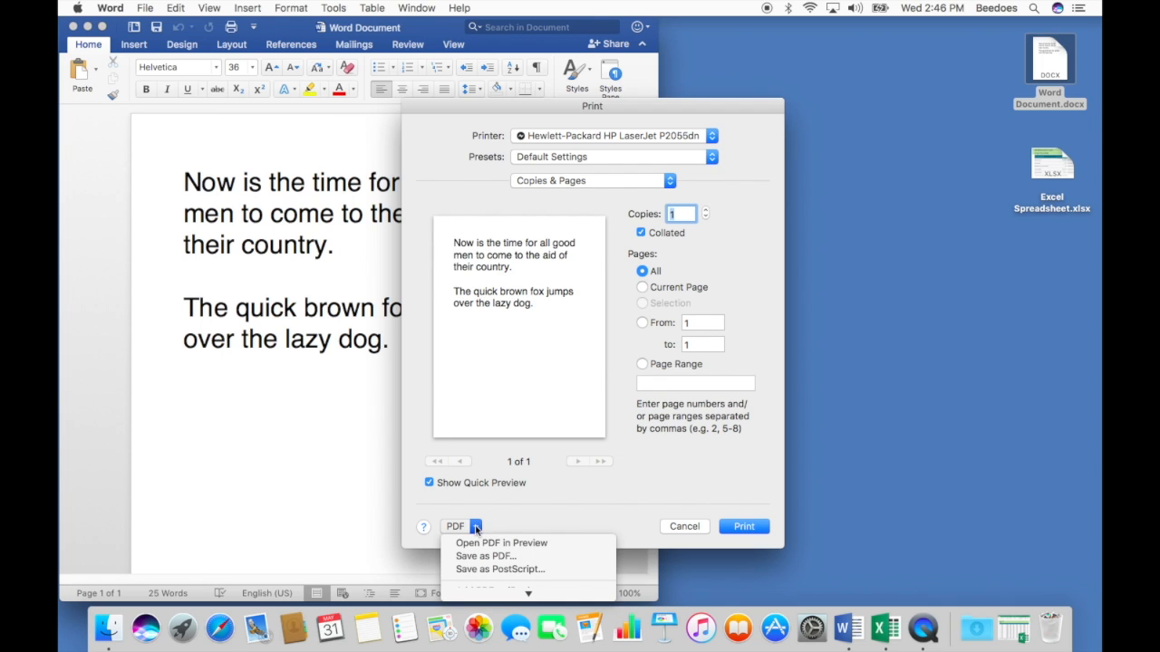
left_click(536, 556)
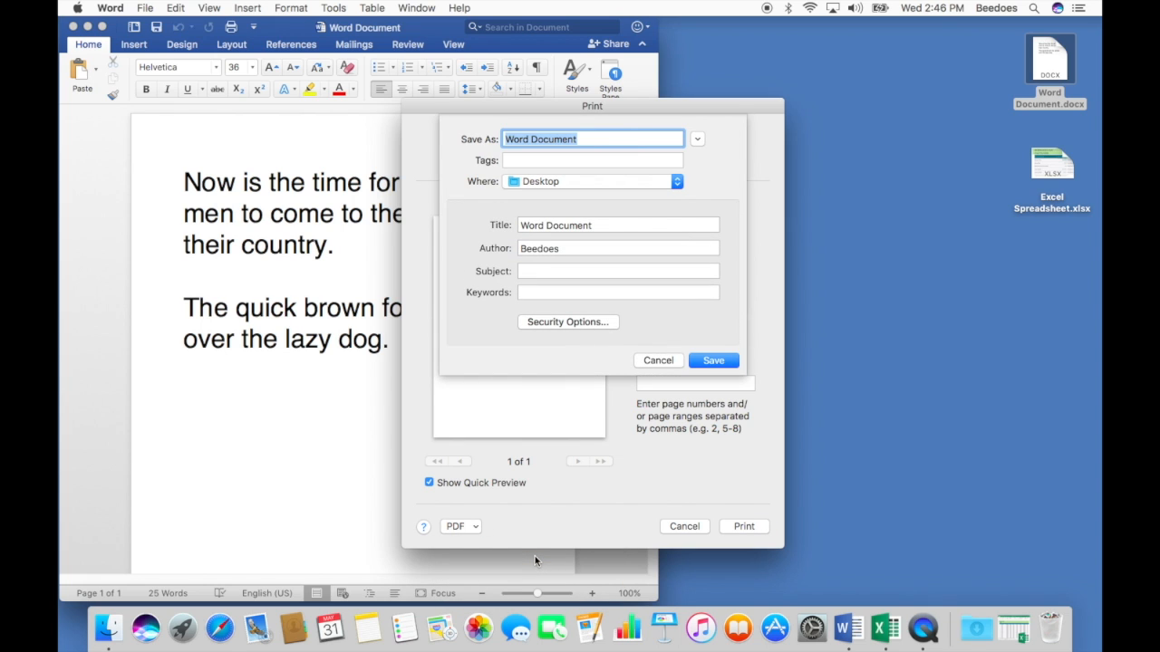
type("Word P")
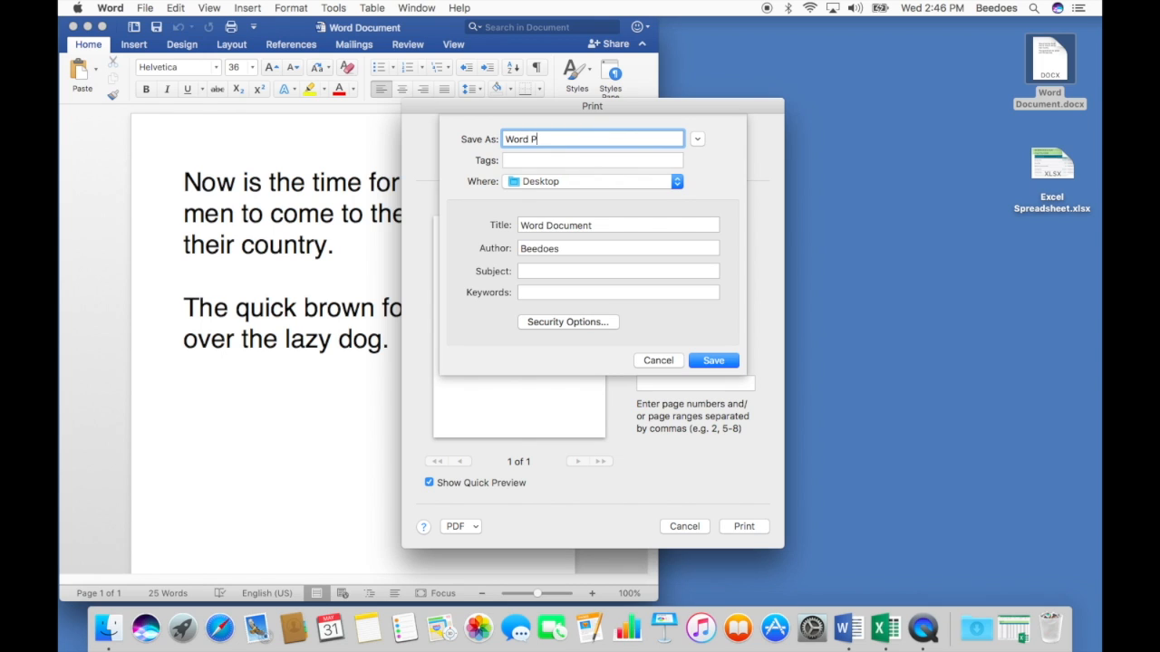
type("DF")
left_click(713, 360)
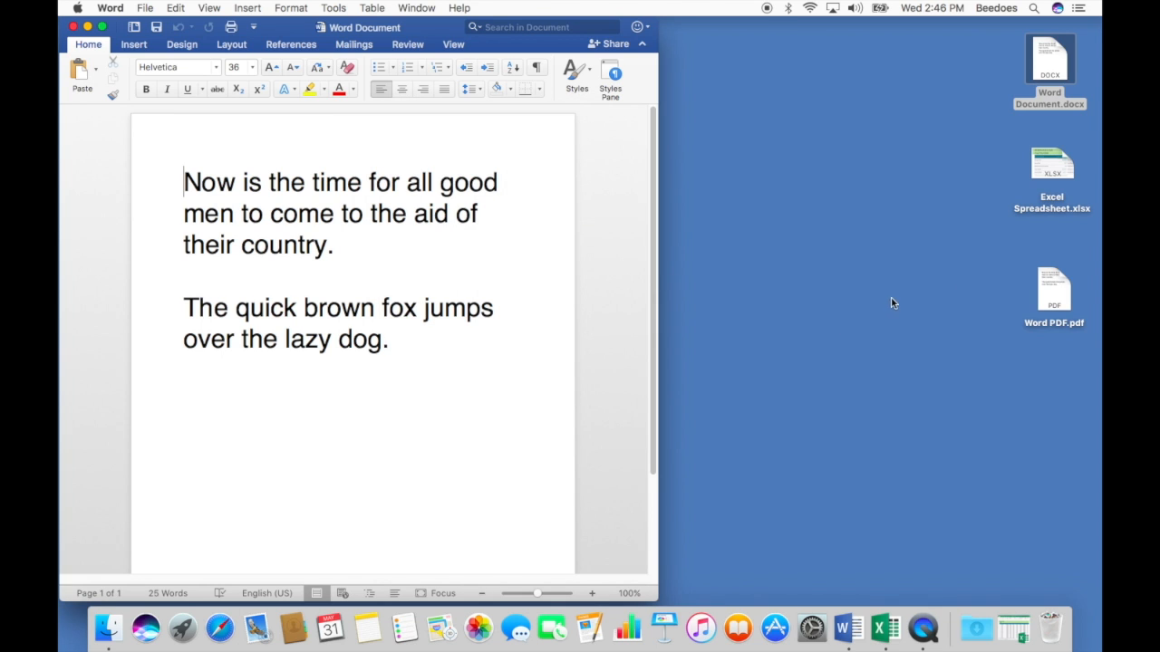
- Open Word PDF.pdf in Preview to confirm both paragraphs, then close it
double_click(1053, 285)
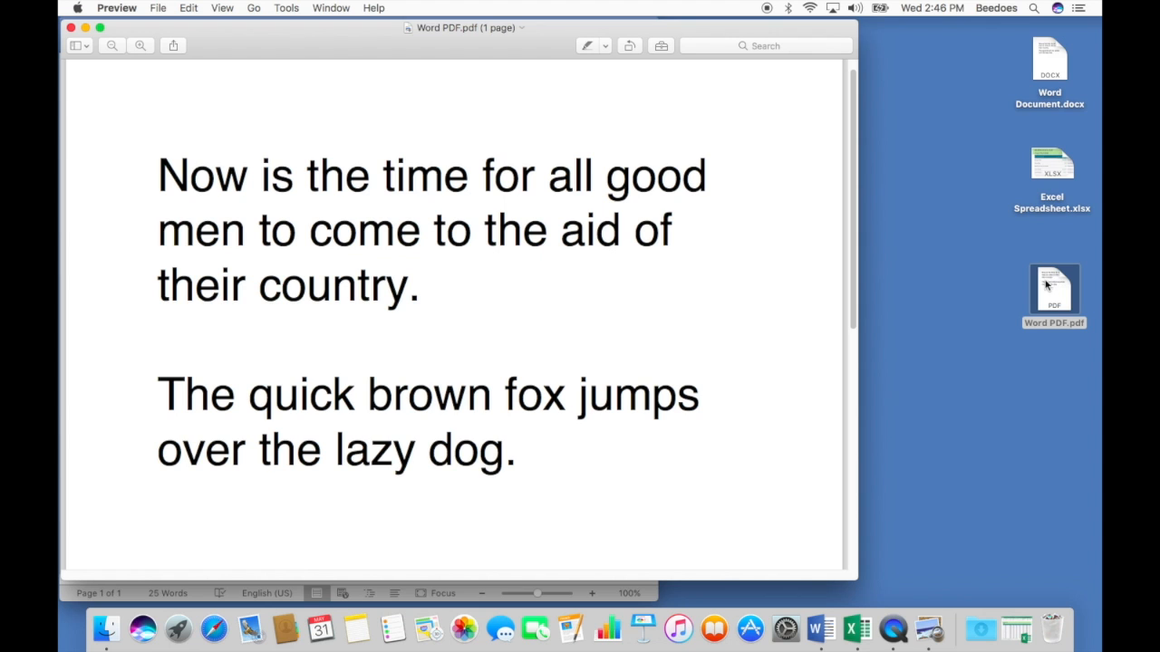
left_click(71, 28)
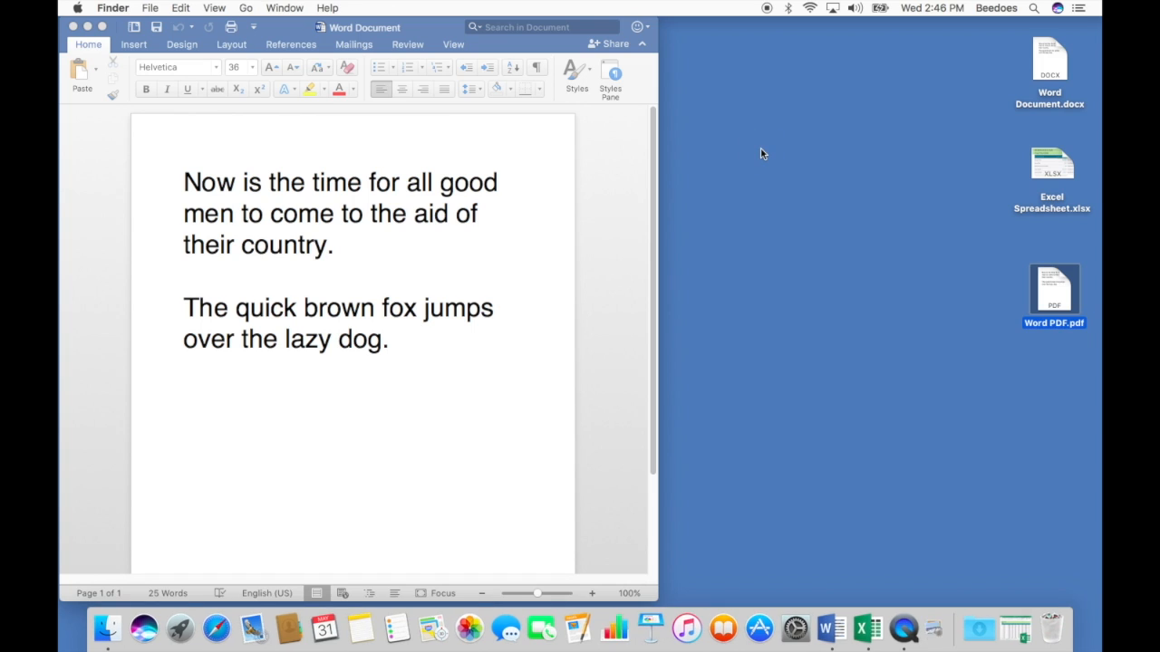
left_click(930, 177)
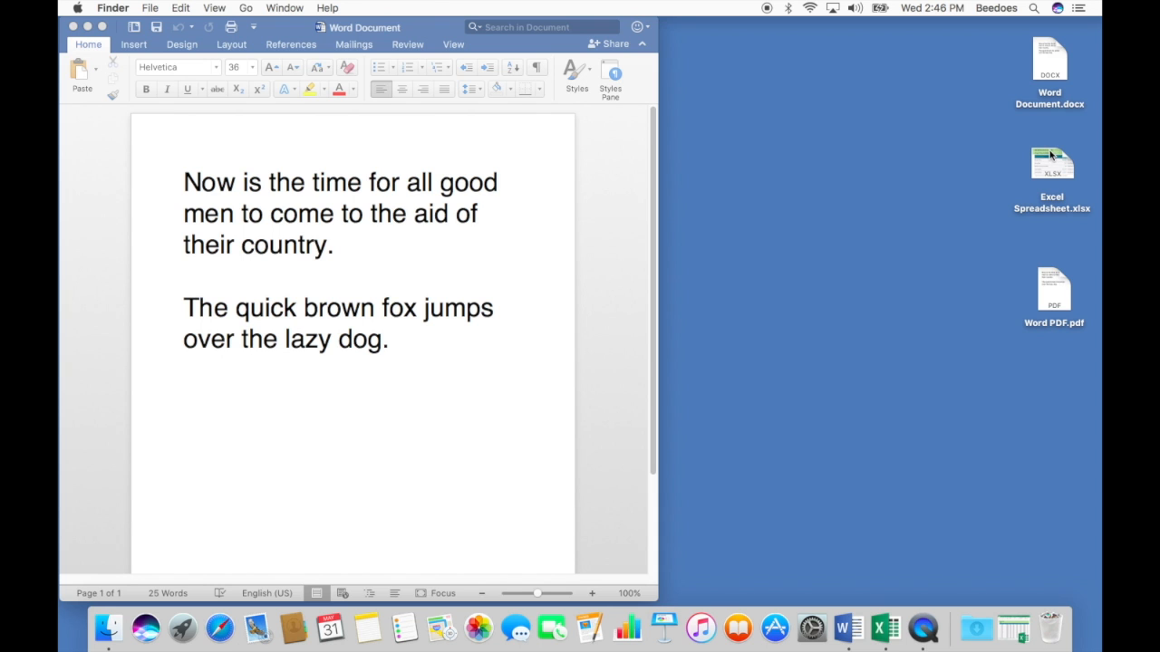
- Minimize Word, open Excel Spreadsheet.xlsx, and bring up its 6-page Print dialog
left_click(88, 26)
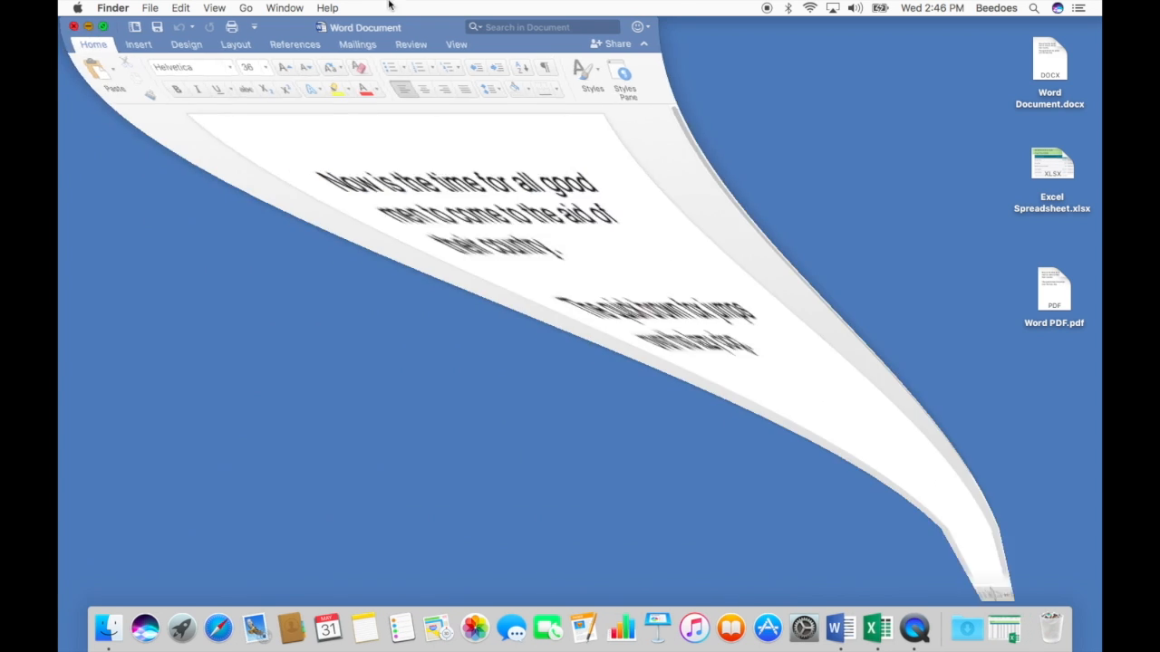
double_click(1049, 159)
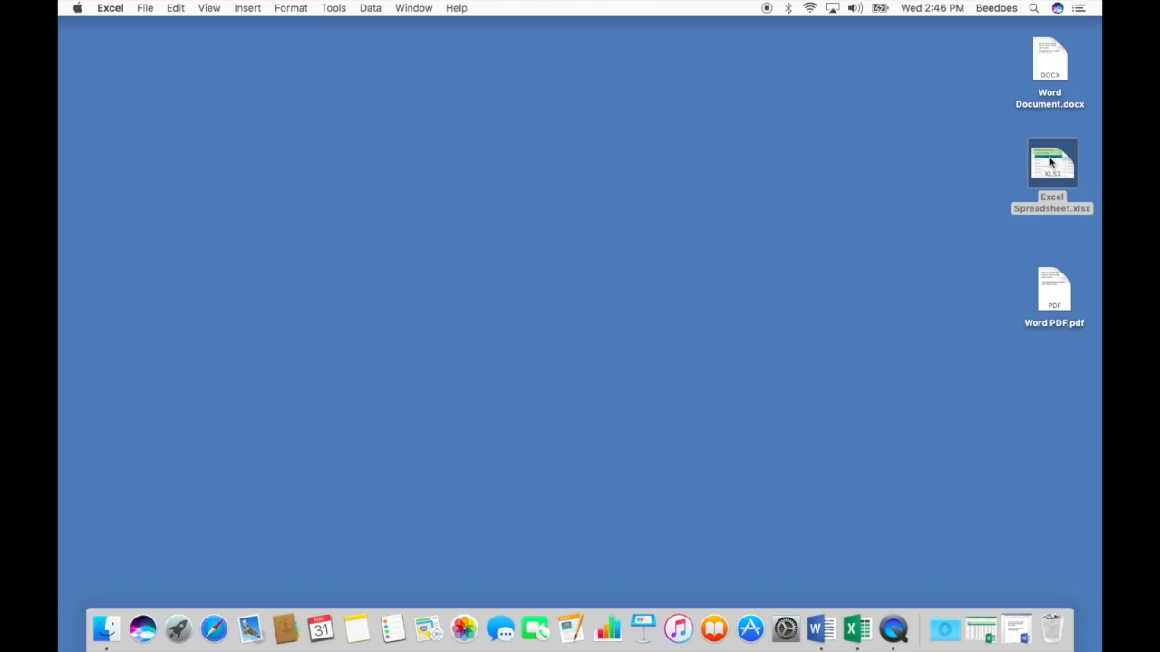
left_click(994, 625)
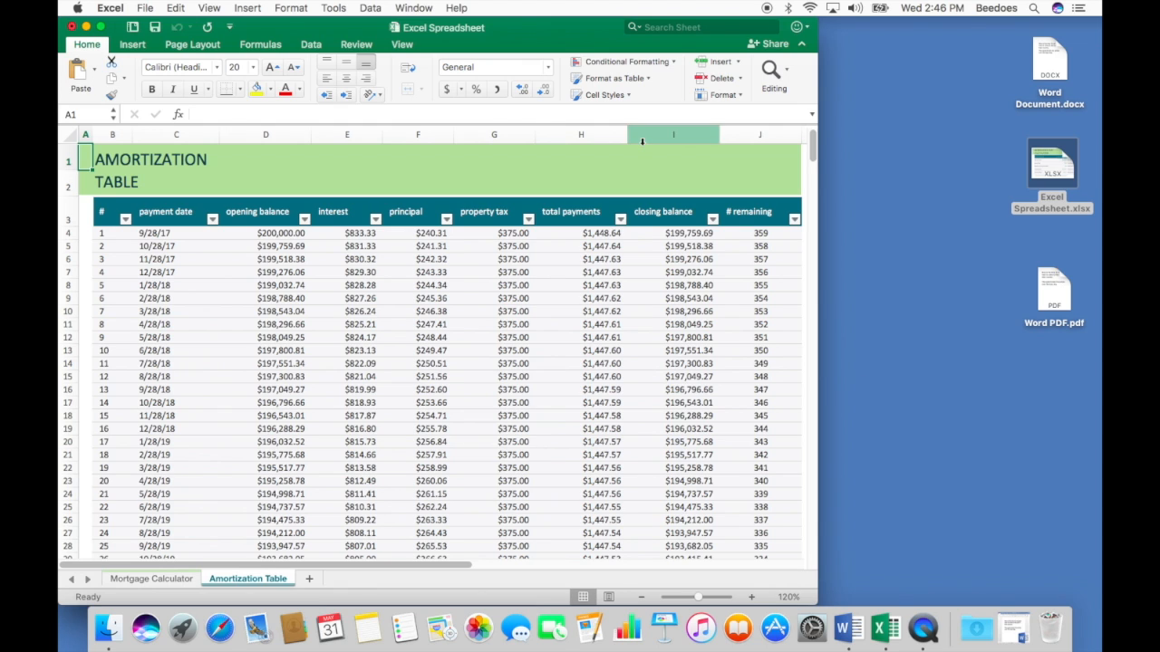
left_click(149, 7)
left_click(228, 306)
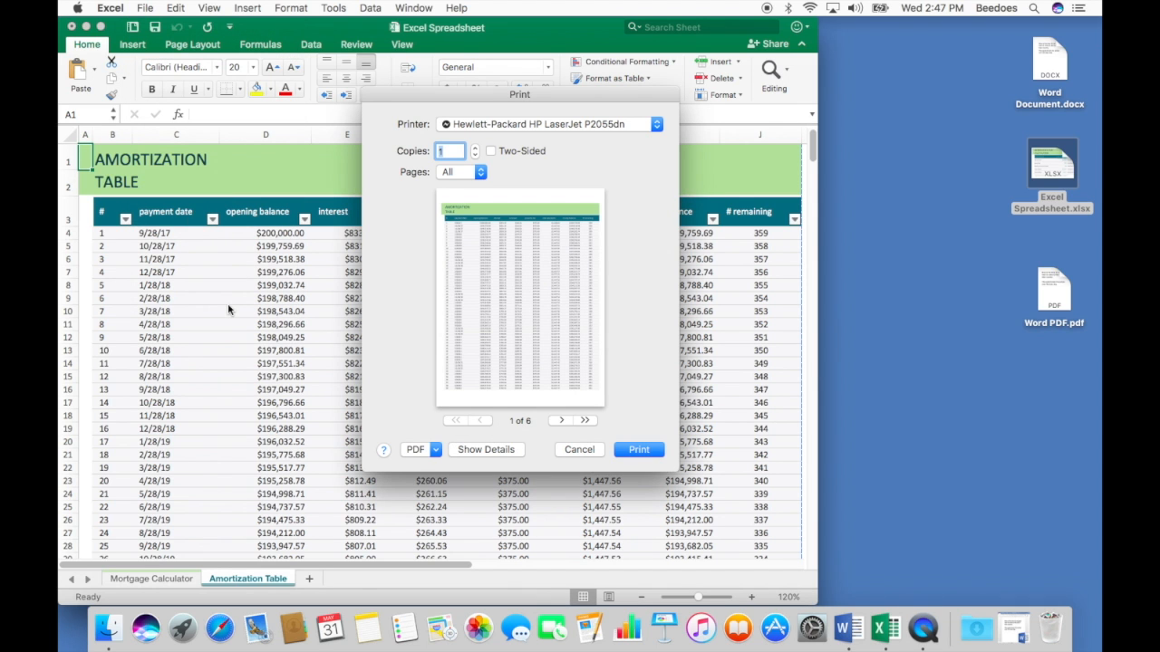
- Save the Amortization Table spreadsheet as 'Excel PDF' on the desktop via Save as PDF
left_click(437, 453)
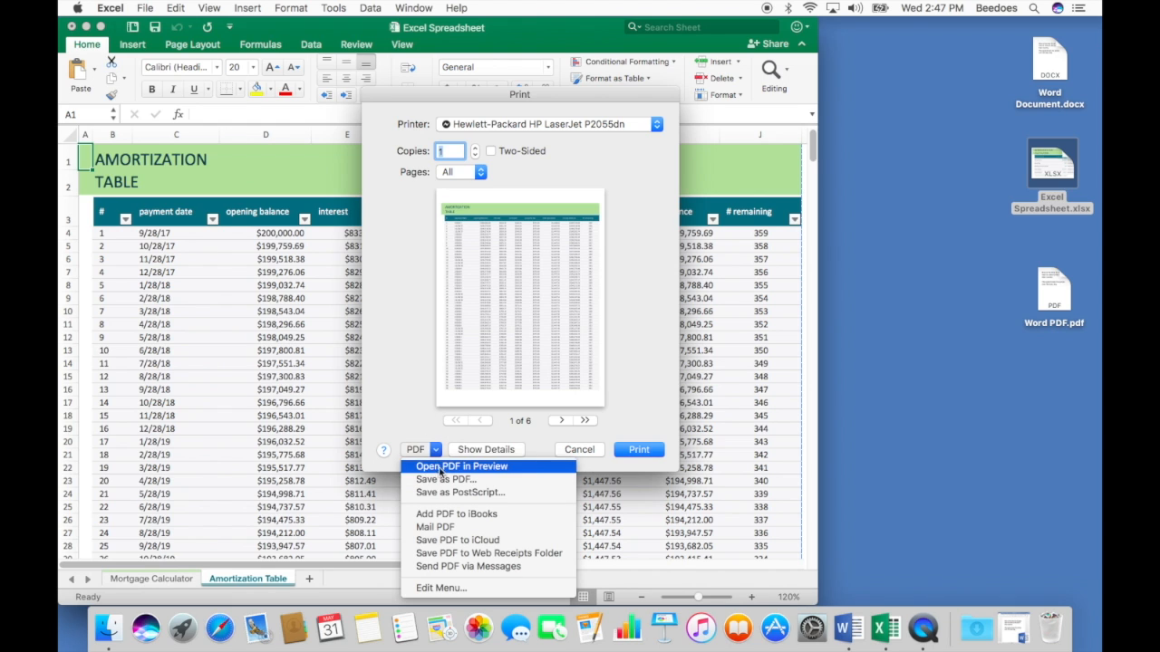
left_click(478, 481)
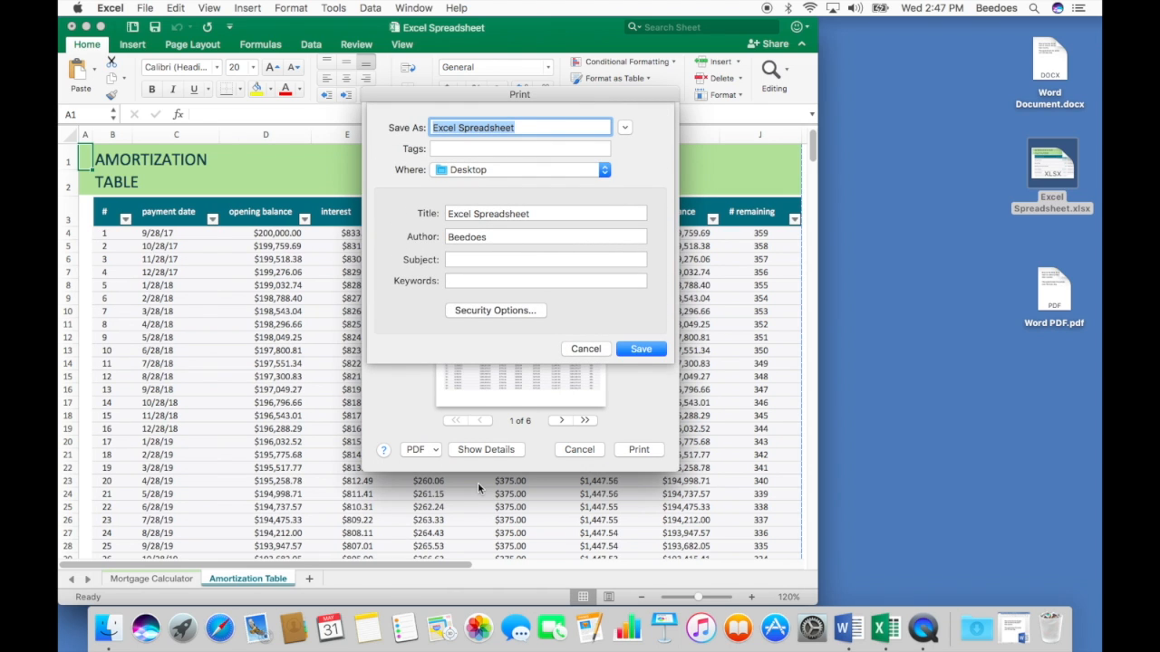
type("Exce")
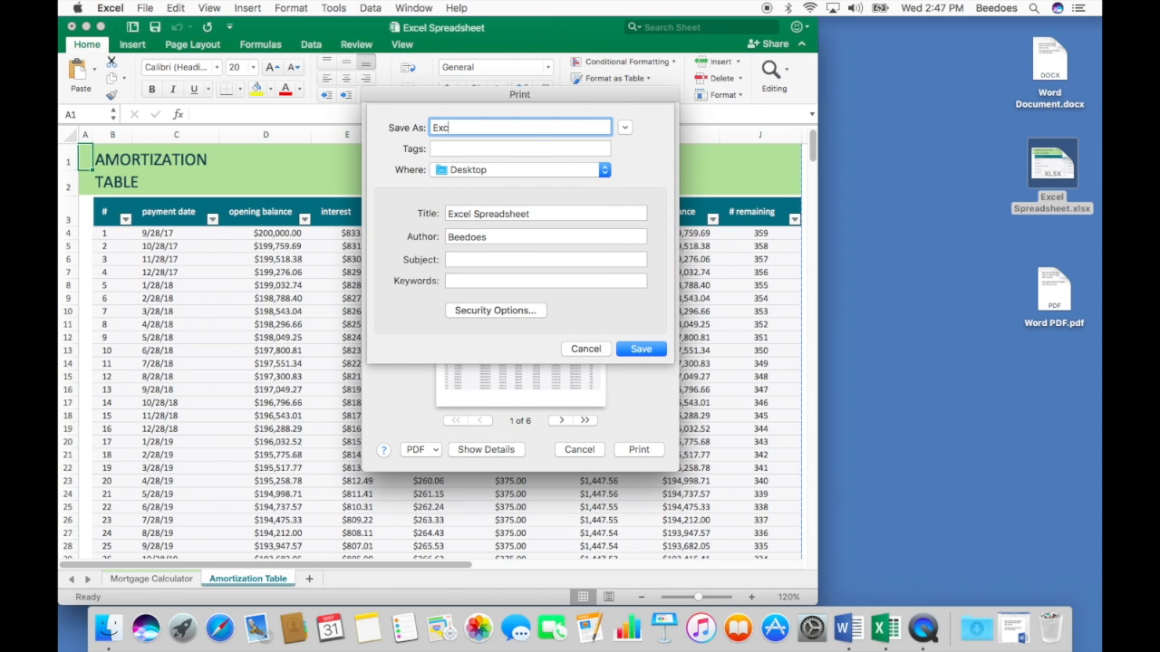
type("l PDF")
left_click(658, 351)
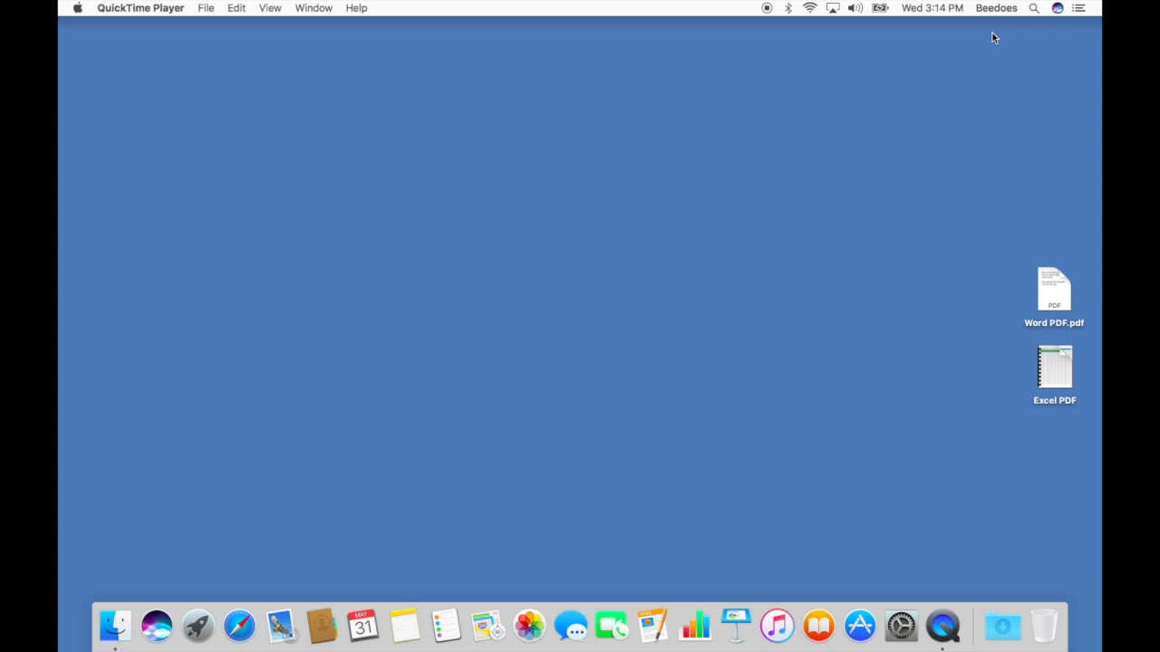
- Open Word PDF.pdf in Preview with page thumbnails shown and drag Excel PDF into the sidebar
double_click(1061, 280)
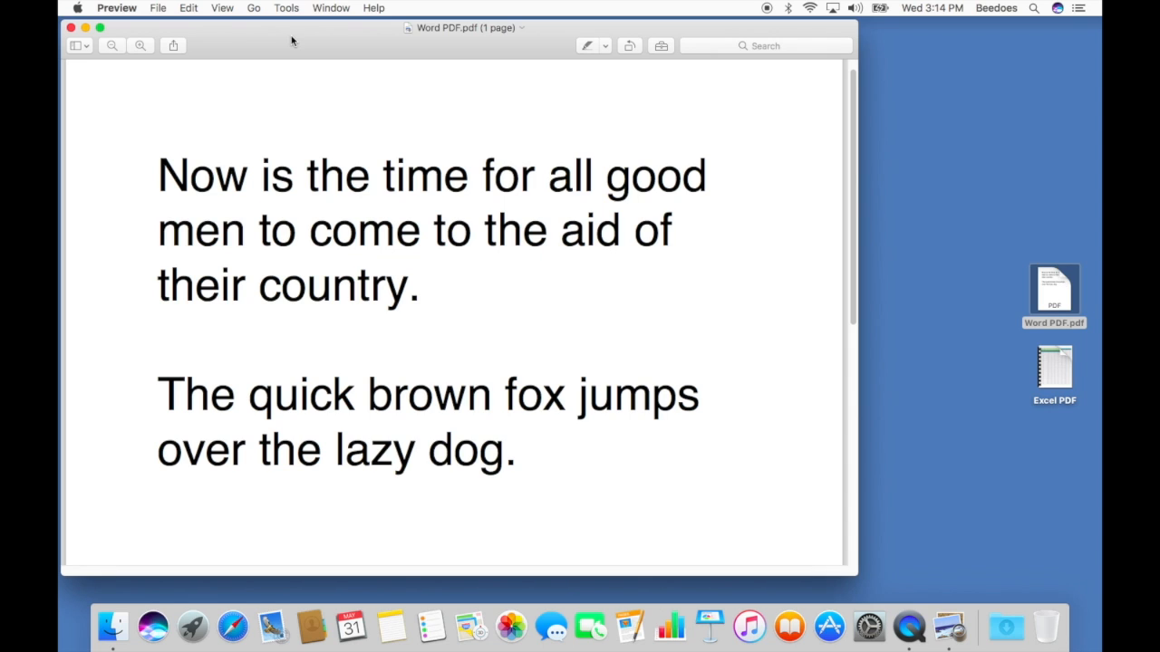
left_click(83, 48)
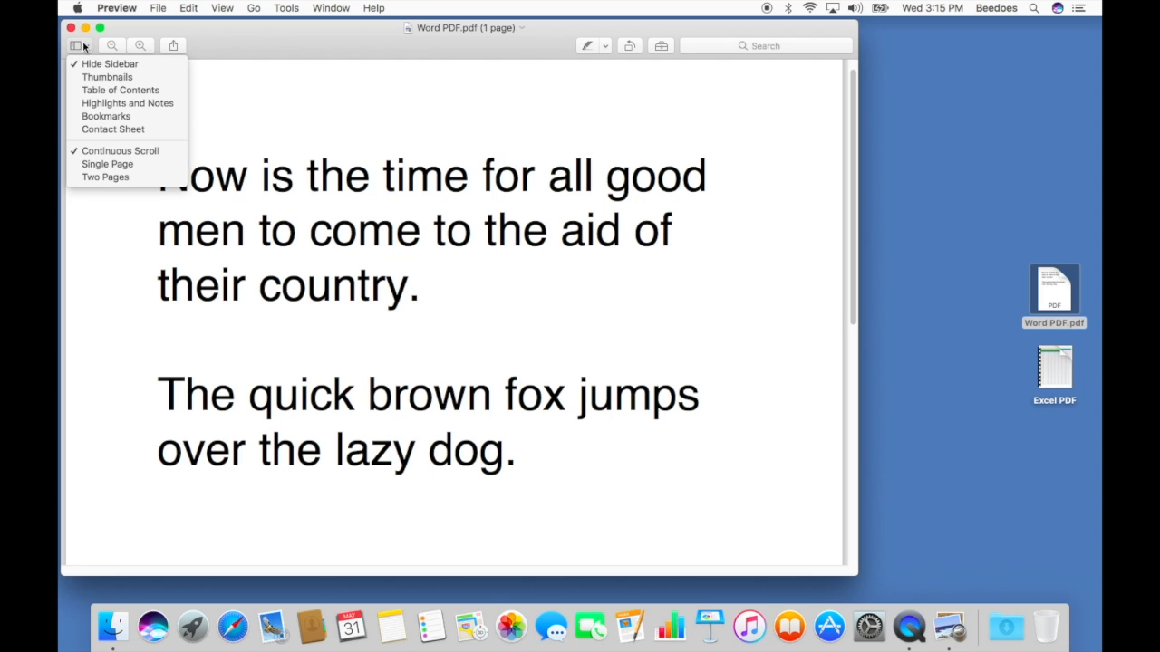
left_click(106, 77)
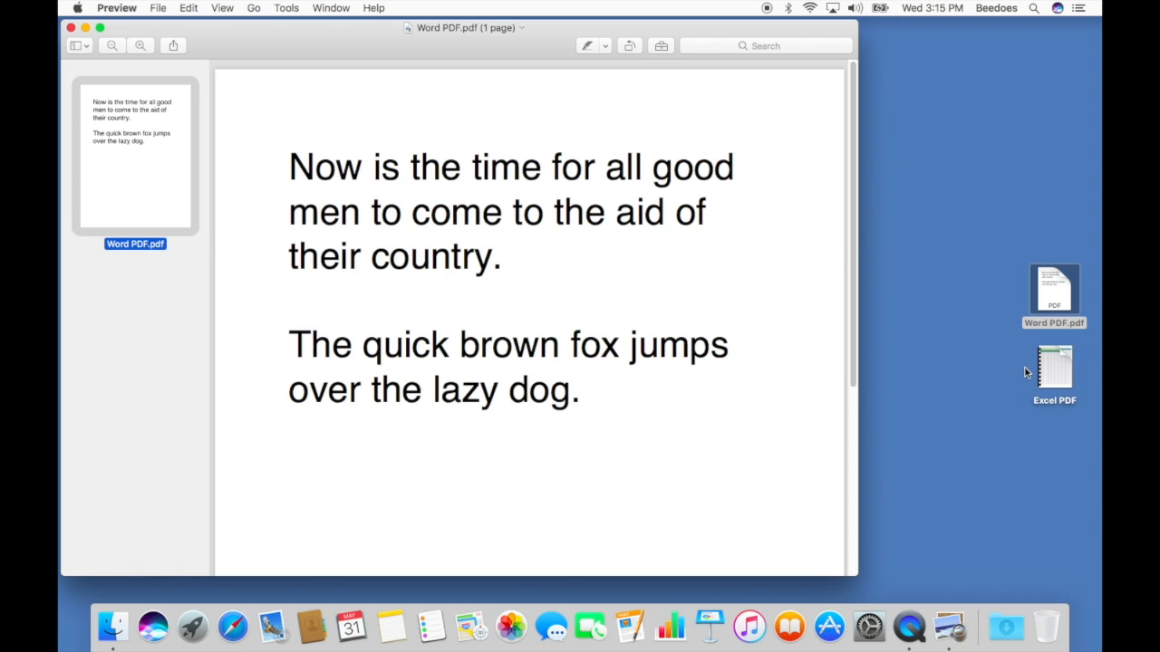
mouse_move(1048, 364)
left_click_drag(1051, 361, 141, 218)
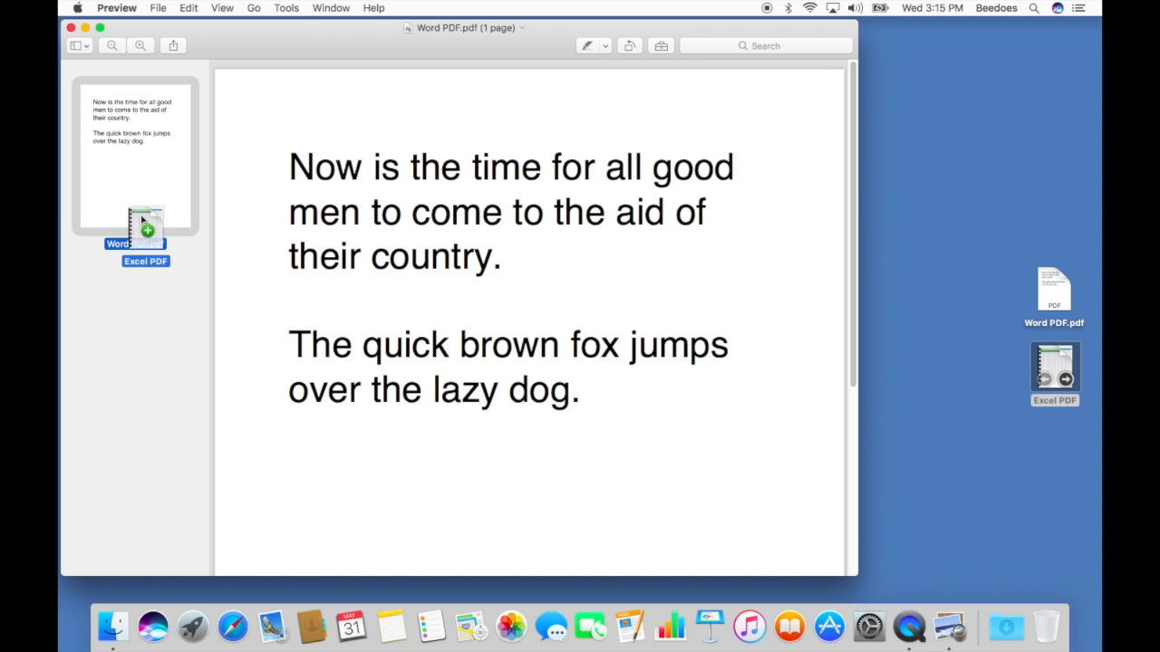
- Drop Excel PDF's pages after page 1 and scroll through the resulting seven thumbnails
left_click_drag(142, 218, 141, 220)
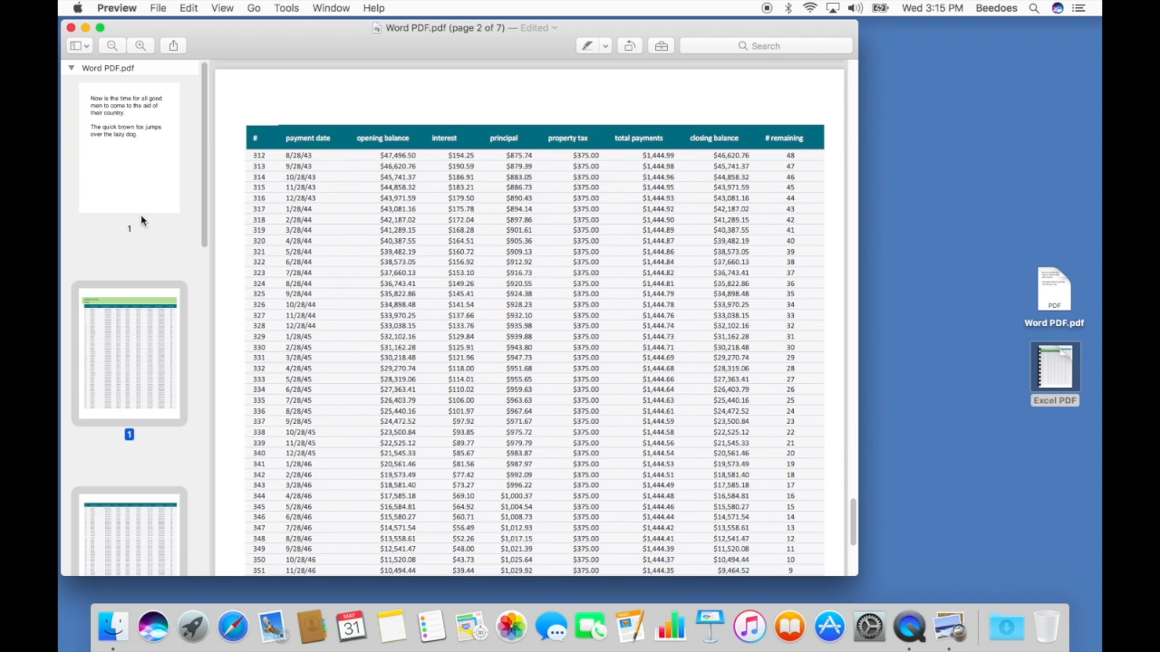
left_click(139, 163)
scroll(131, 339, "down", 10)
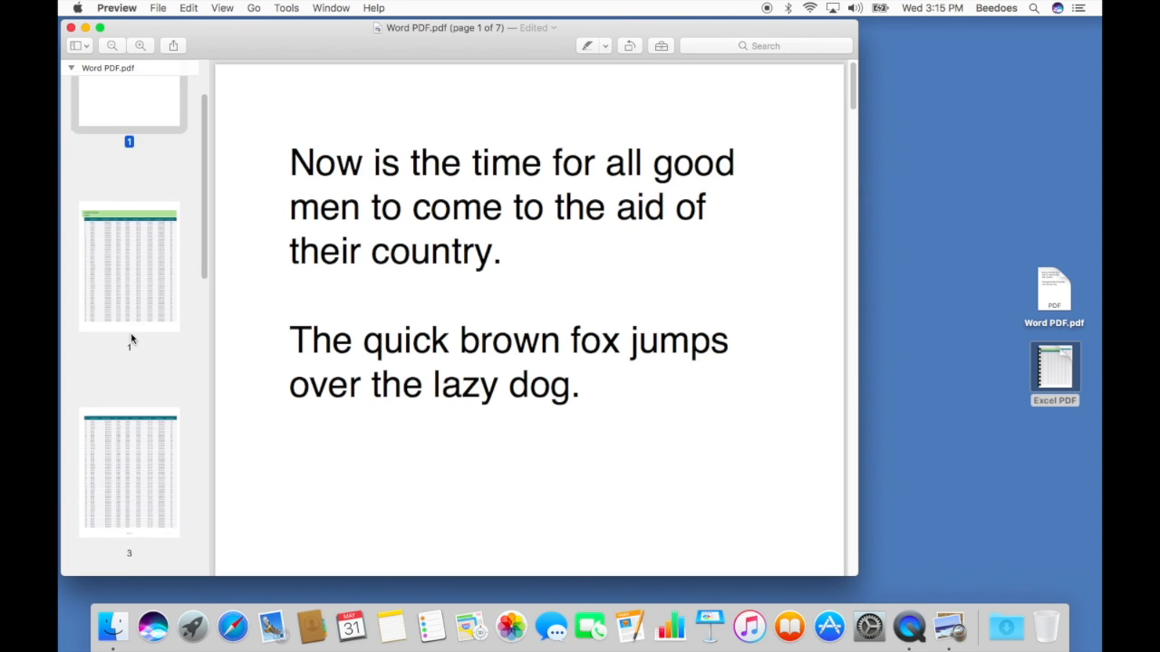
scroll(132, 339, "down", 3)
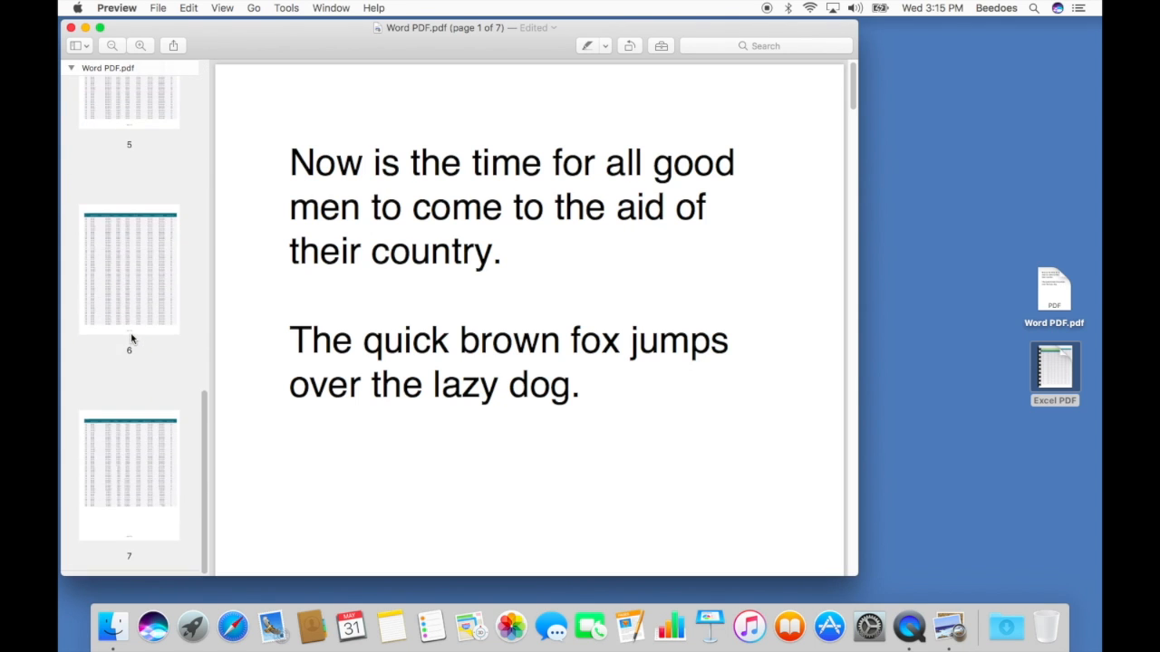
scroll(132, 339, "up", 12)
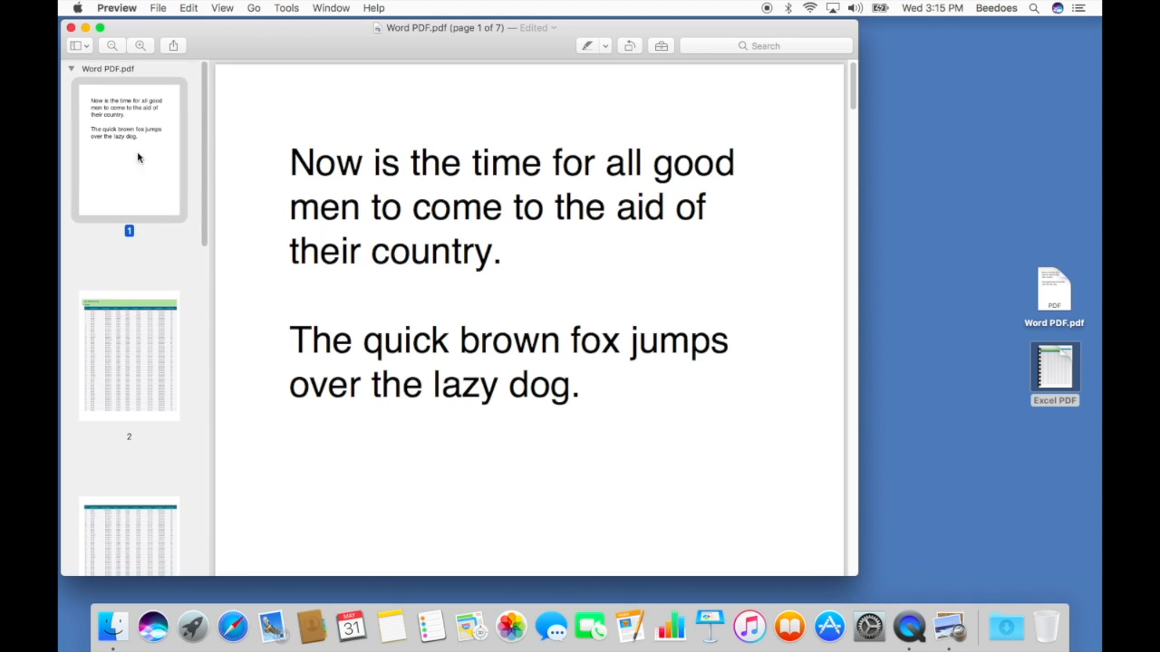
left_click(159, 7)
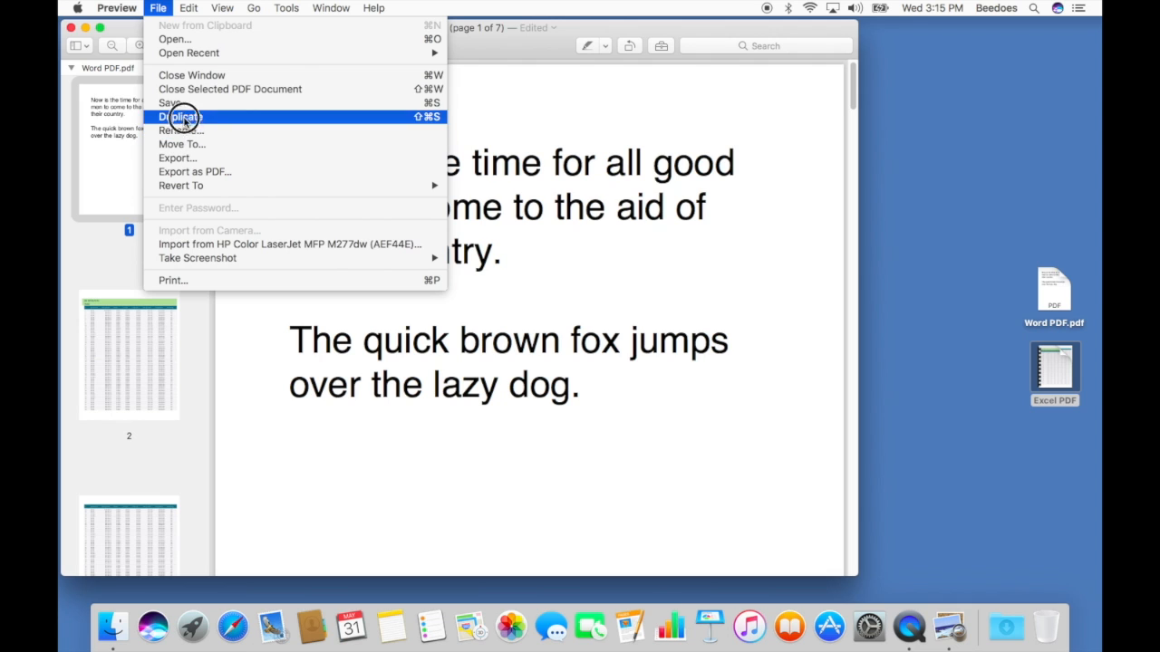
- Save the merged 7-page Word PDF, close it, and reopen it to scroll through all pages
left_click(182, 103)
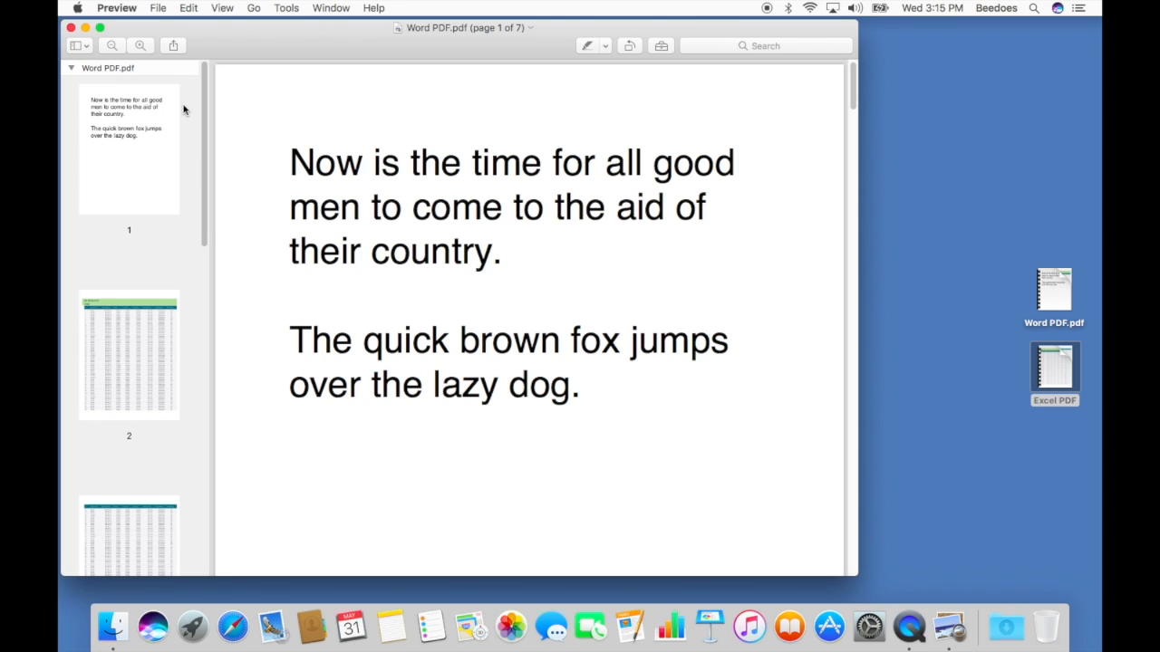
left_click(72, 28)
mouse_move(1053, 285)
double_click(1055, 286)
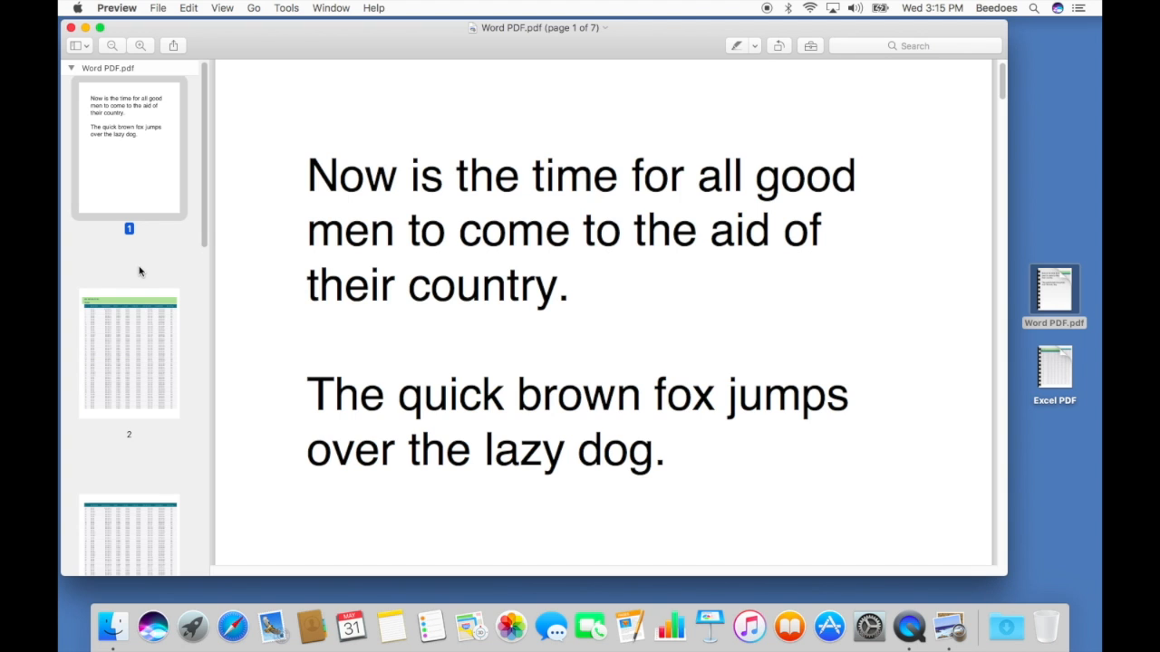
scroll(140, 270, "down", 5)
scroll(140, 270, "down", 9)
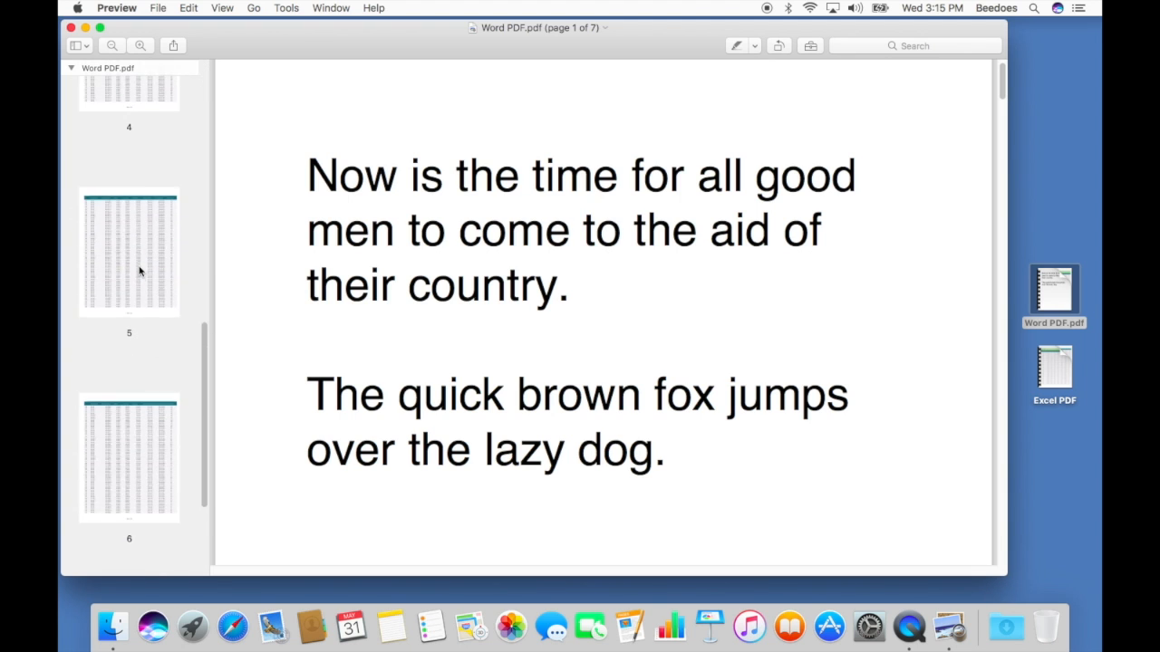
scroll(139, 270, "up", 14)
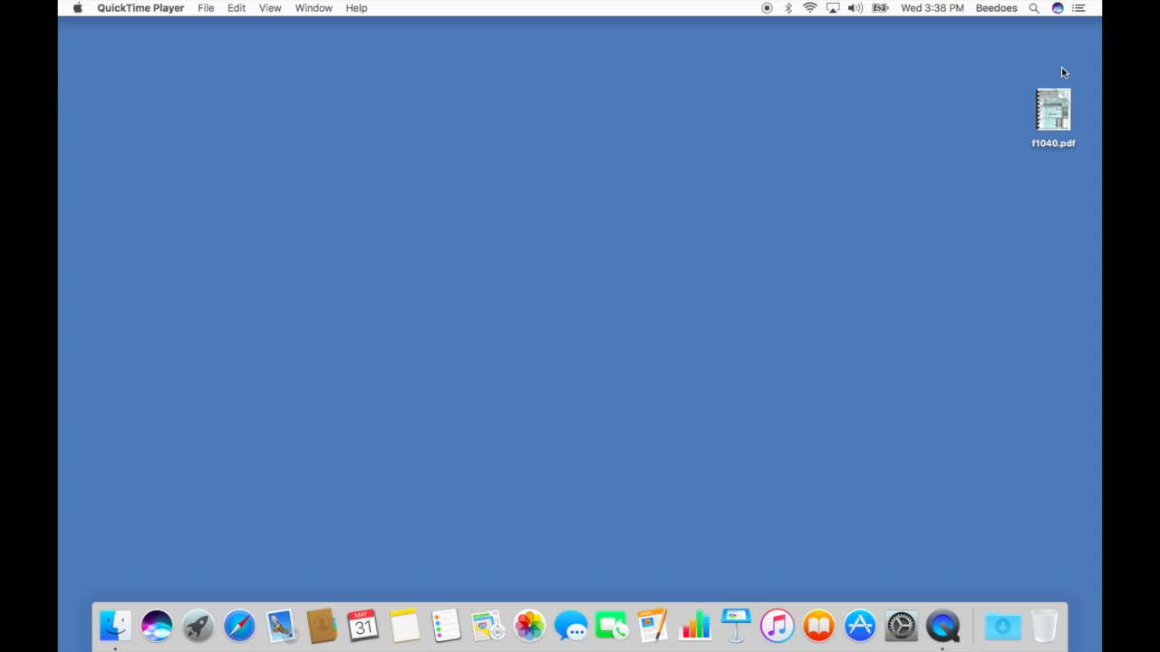
- Open the f1040.pdf tax form from the desktop in Preview and bring up the File menu
left_click(1054, 110)
double_click(1054, 110)
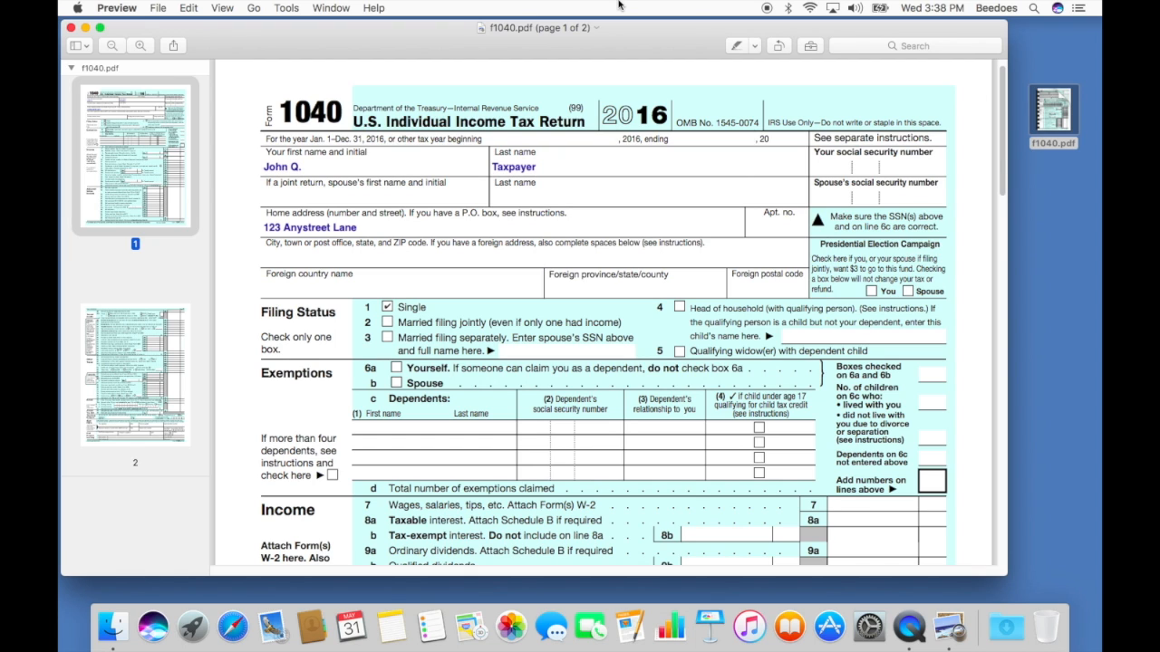
left_click(157, 7)
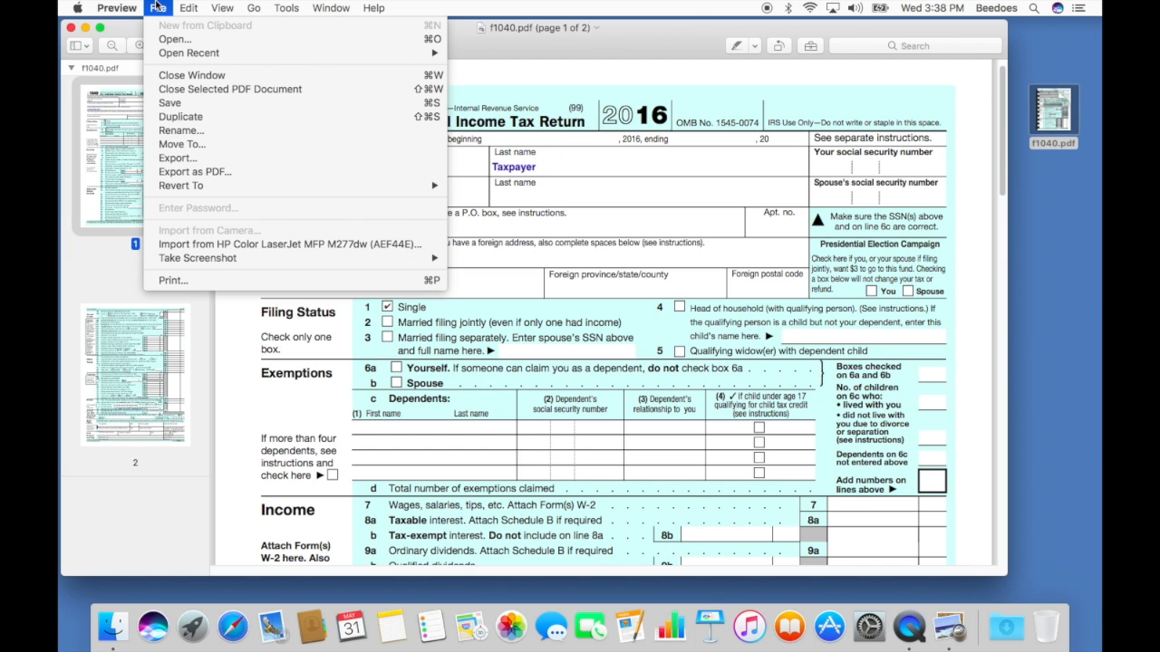
- Export the form as 'TMB 1040' with Encrypt ticked and a password entered and verified
left_click(322, 176)
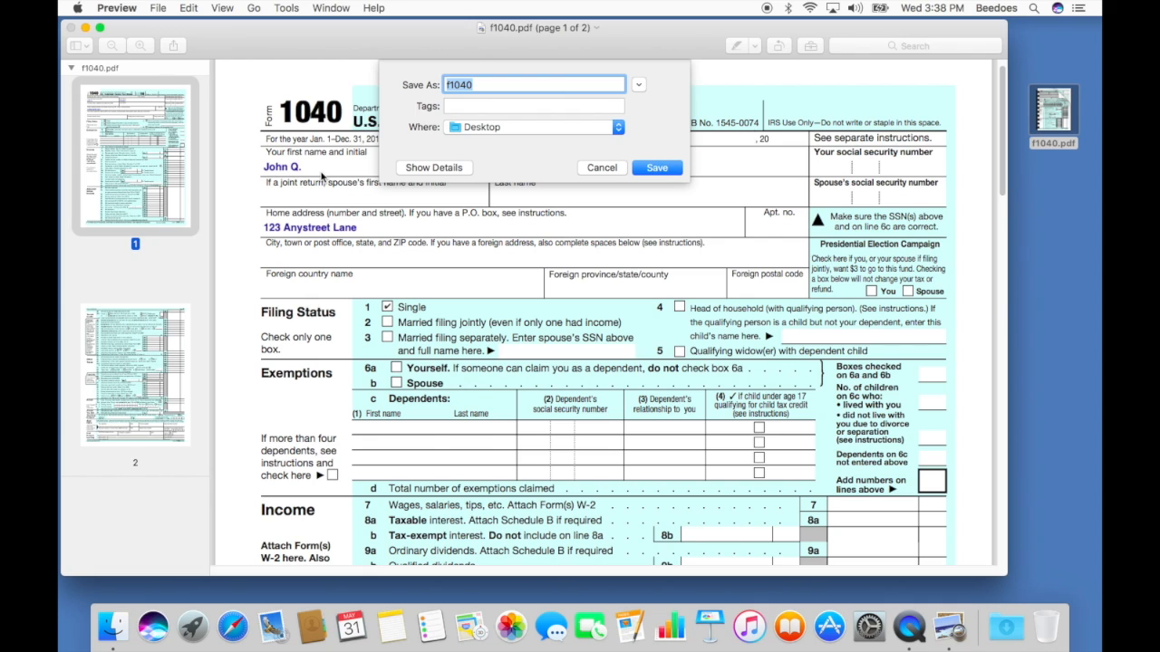
type("TMB 1040")
left_click(465, 166)
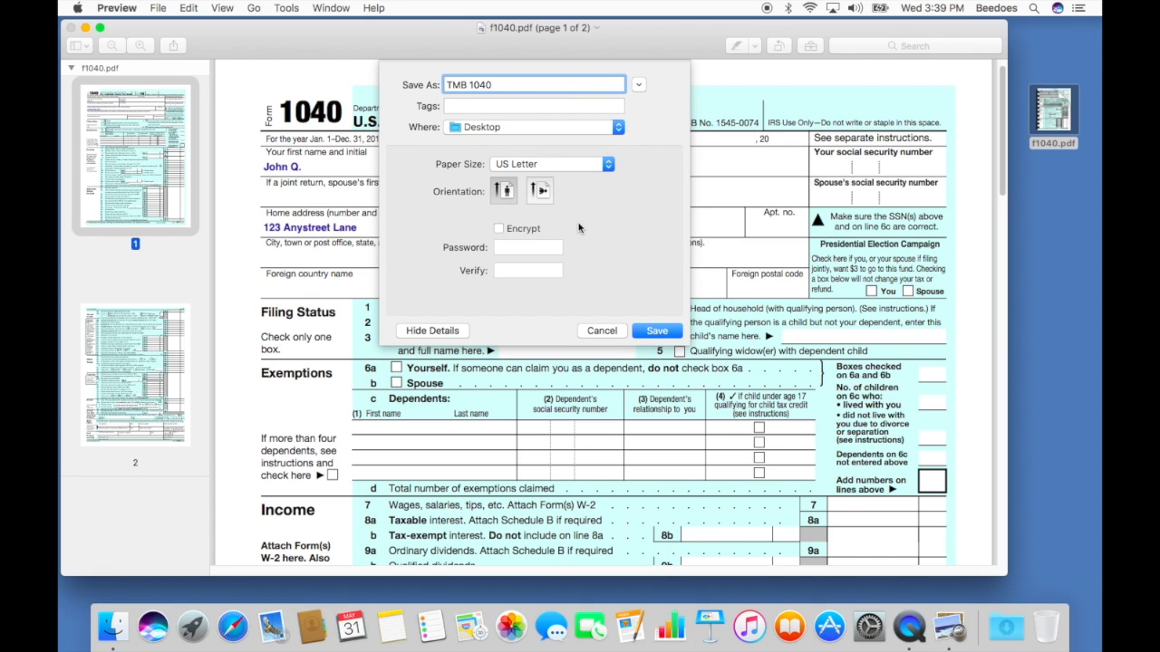
left_click(498, 229)
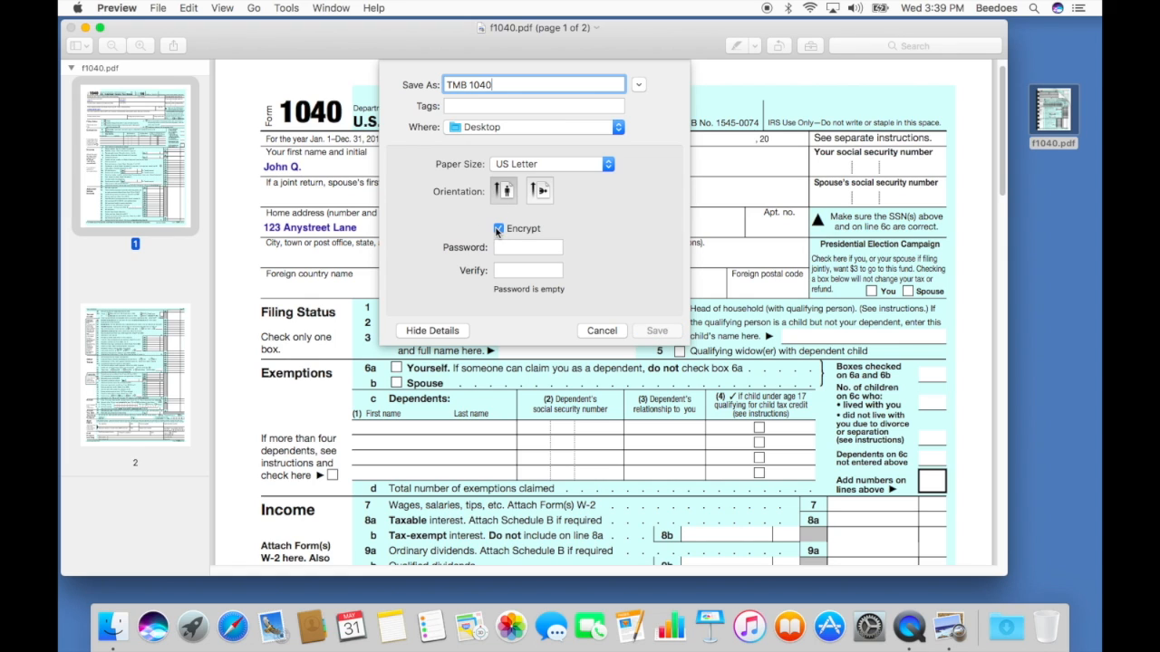
left_click(506, 249)
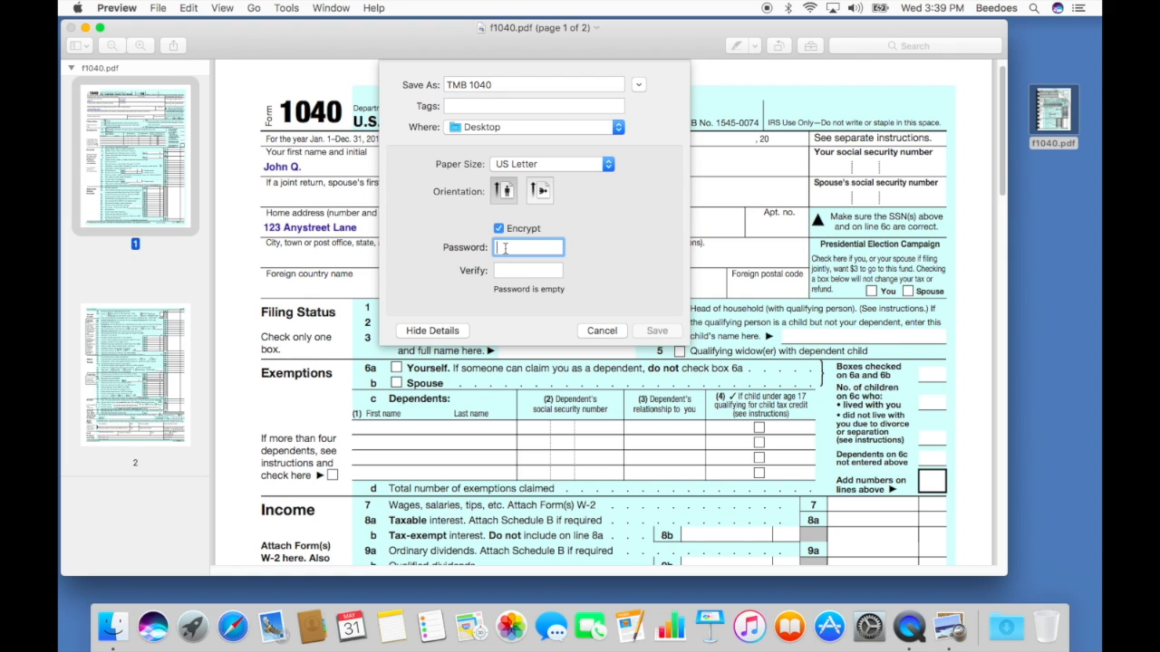
type("password")
key("Tab")
type("password")
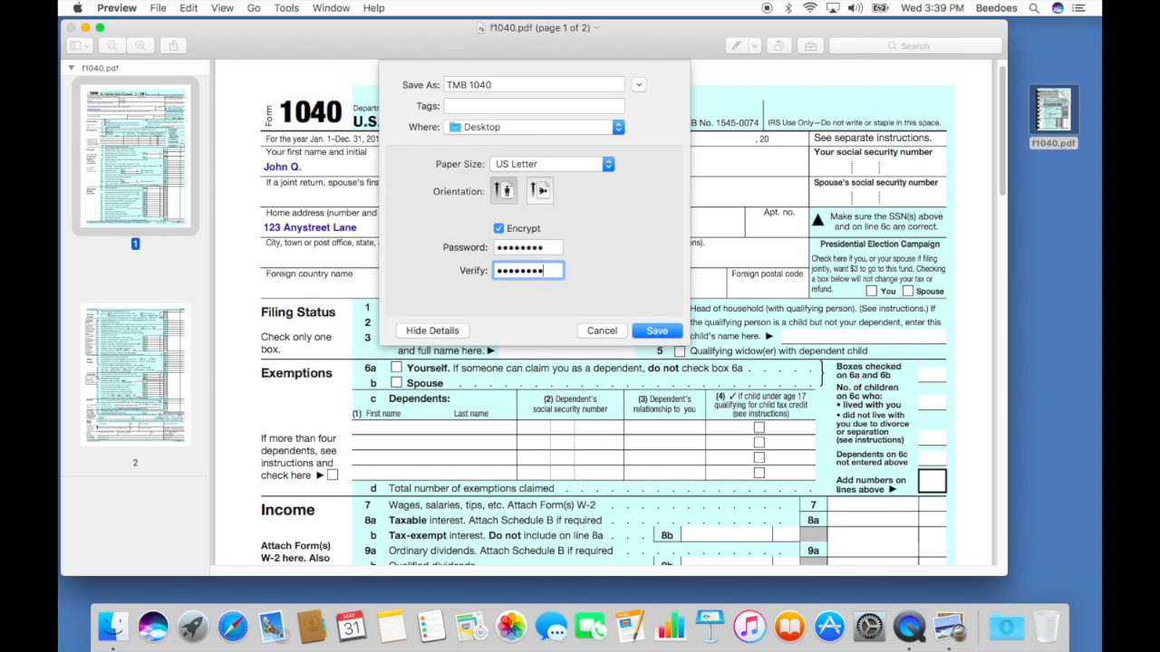
left_click(671, 331)
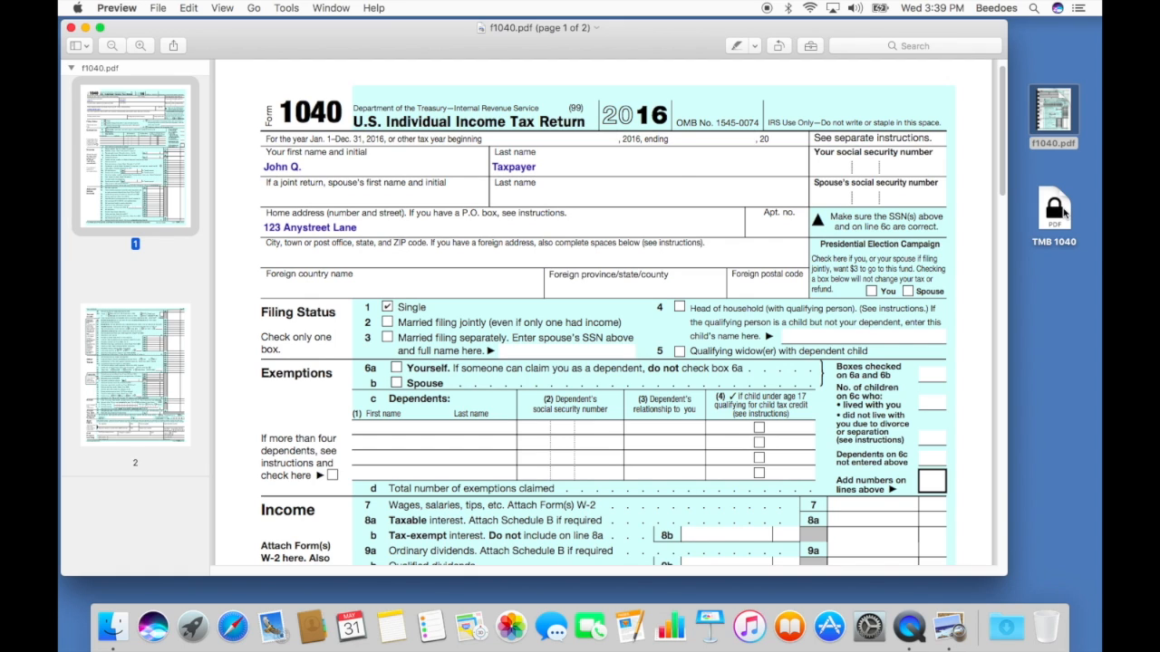
- Quit Preview and reopen the encrypted TMB 1040 PDF from the desktop
left_click(130, 7)
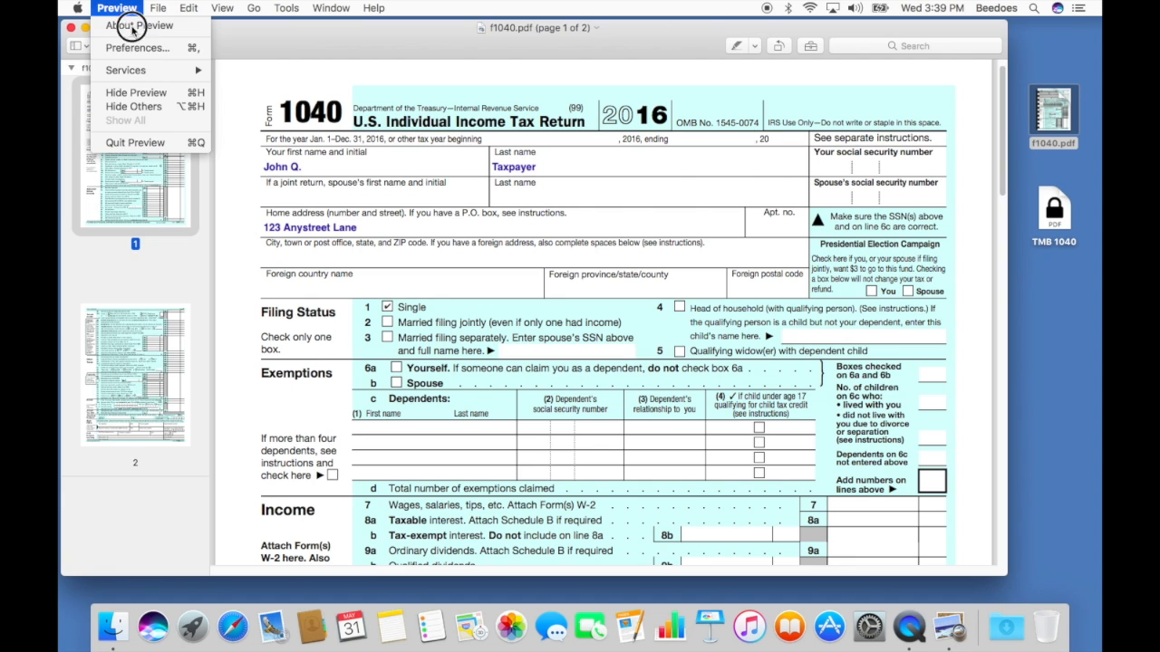
left_click(136, 143)
double_click(1049, 210)
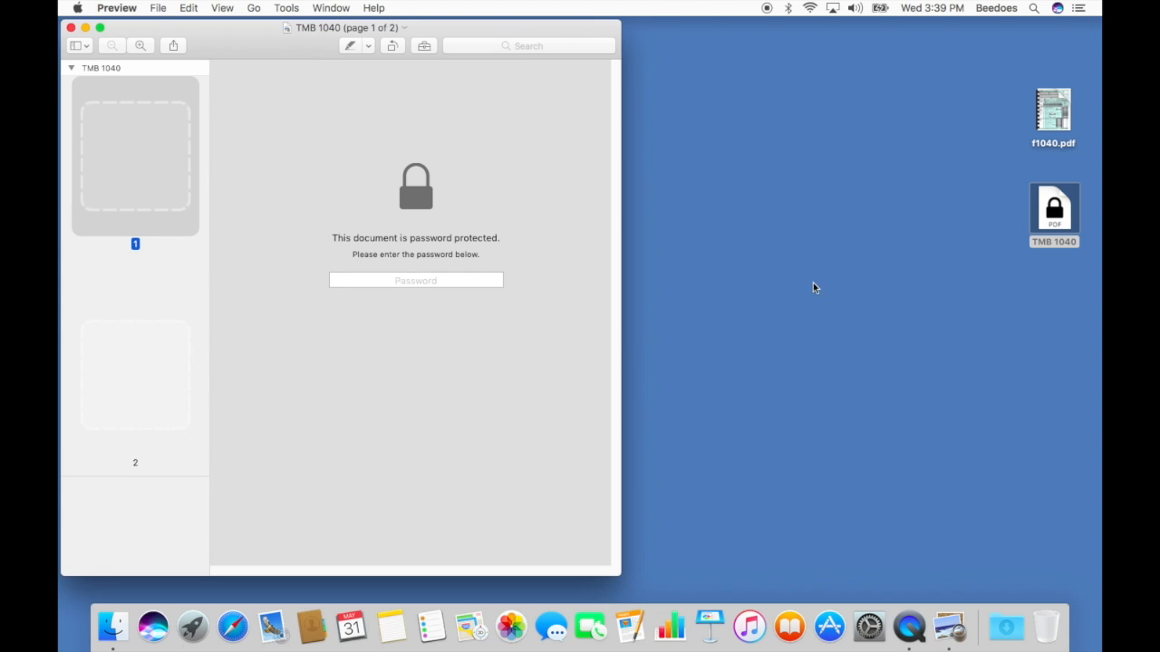
- Try the document password twice at the unlock prompt, with the first attempt rejected as invalid
left_click(455, 281)
type("••••••••••••")
key("Return")
left_click(416, 281)
type("••••••••••••")
key("Return")
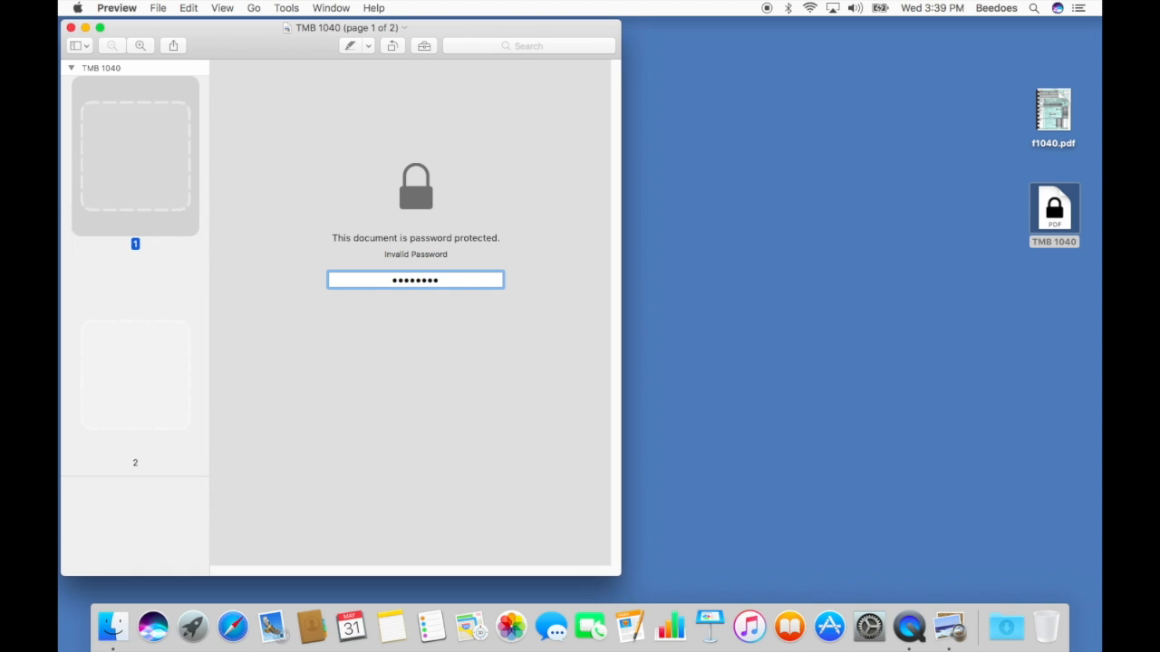
- Submit the password to unlock TMB 1040, then scroll through pages 1 and 2 of the 1040 form
key("Return")
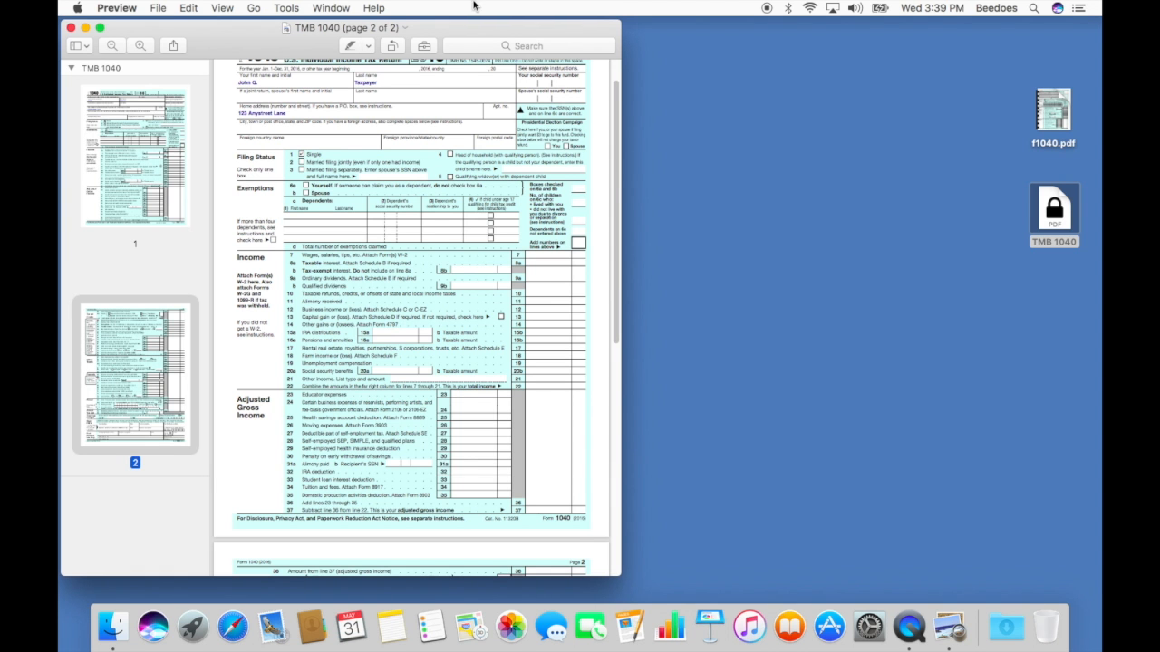
scroll(503, 234, "up", 3)
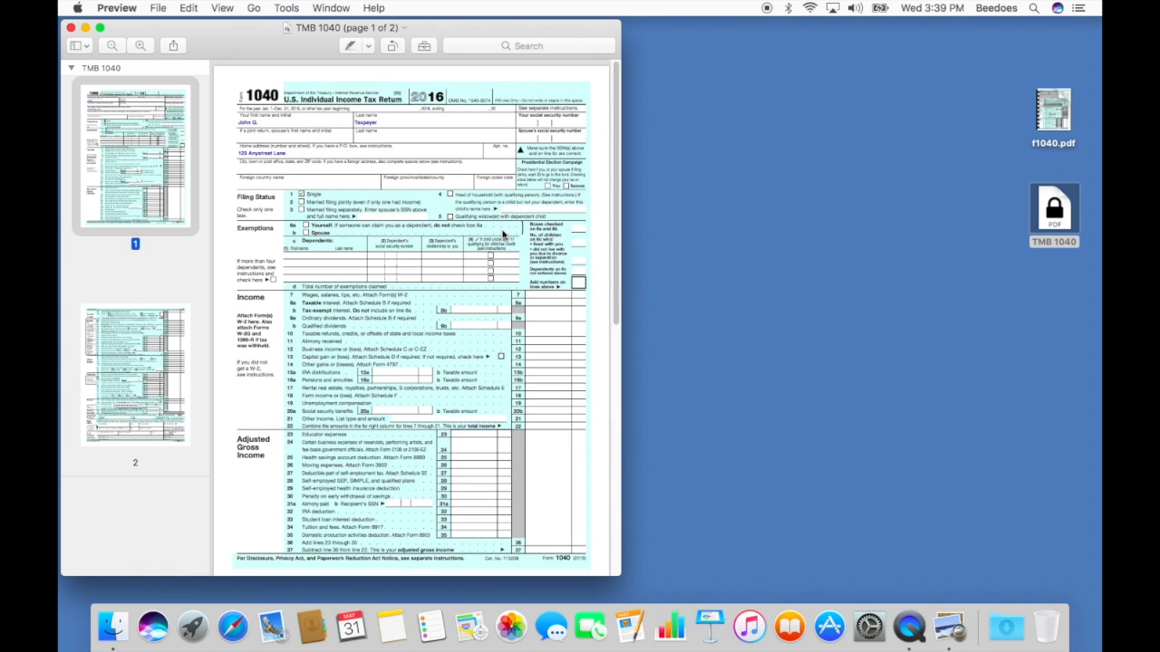
scroll(503, 235, "down", 15)
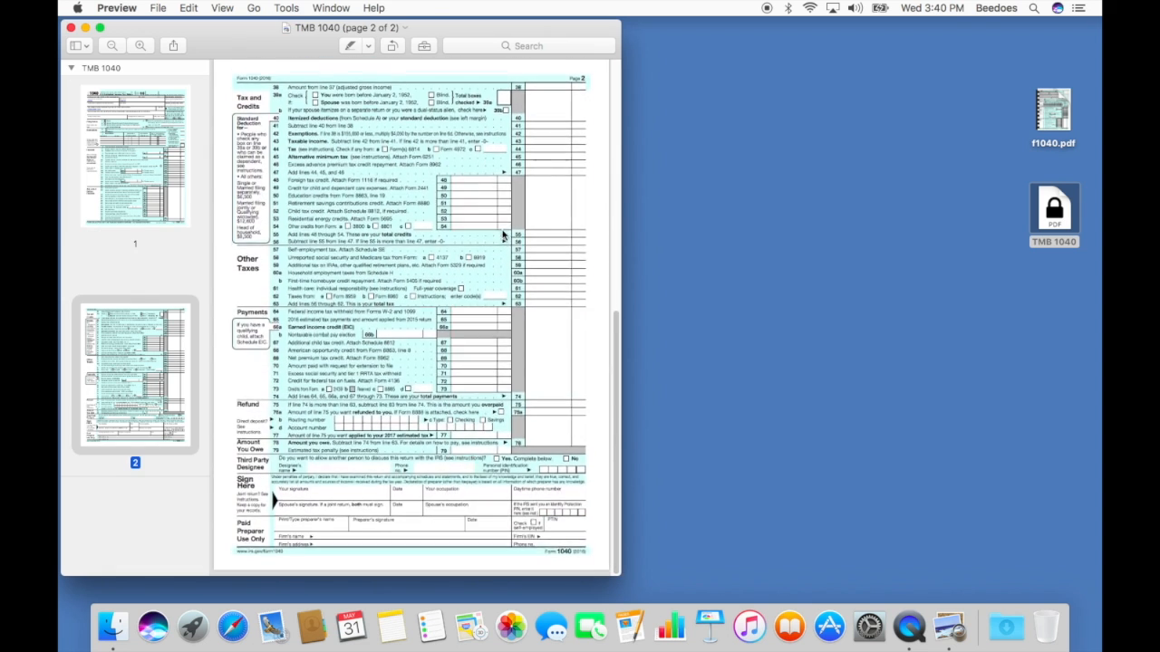
scroll(503, 235, "up", 15)
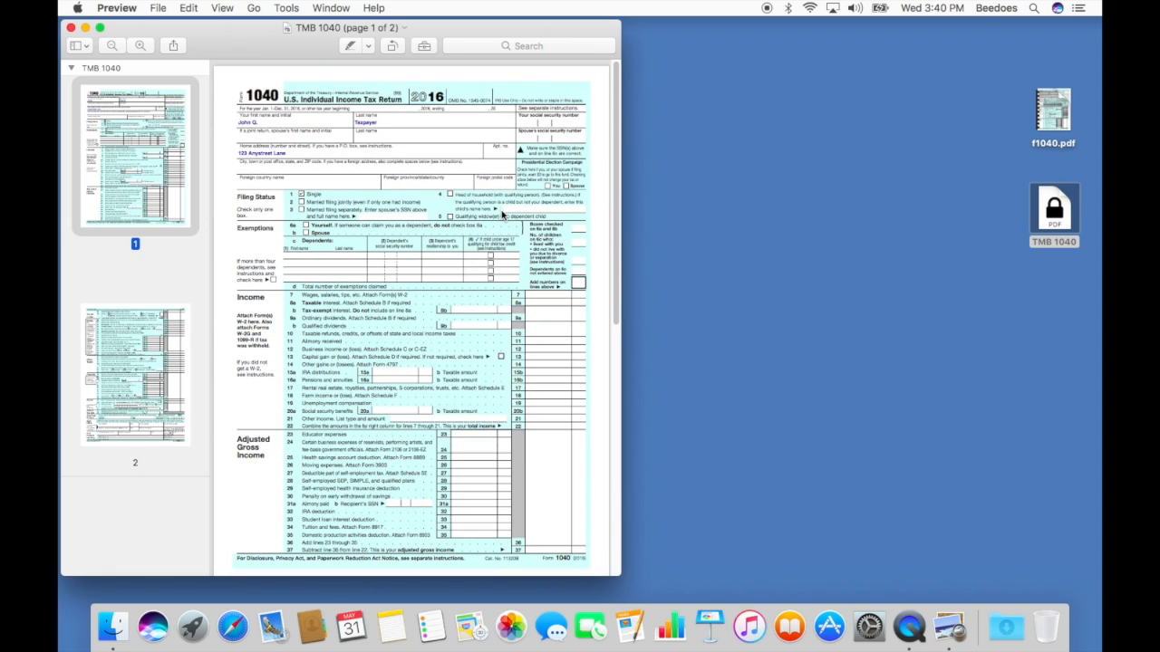